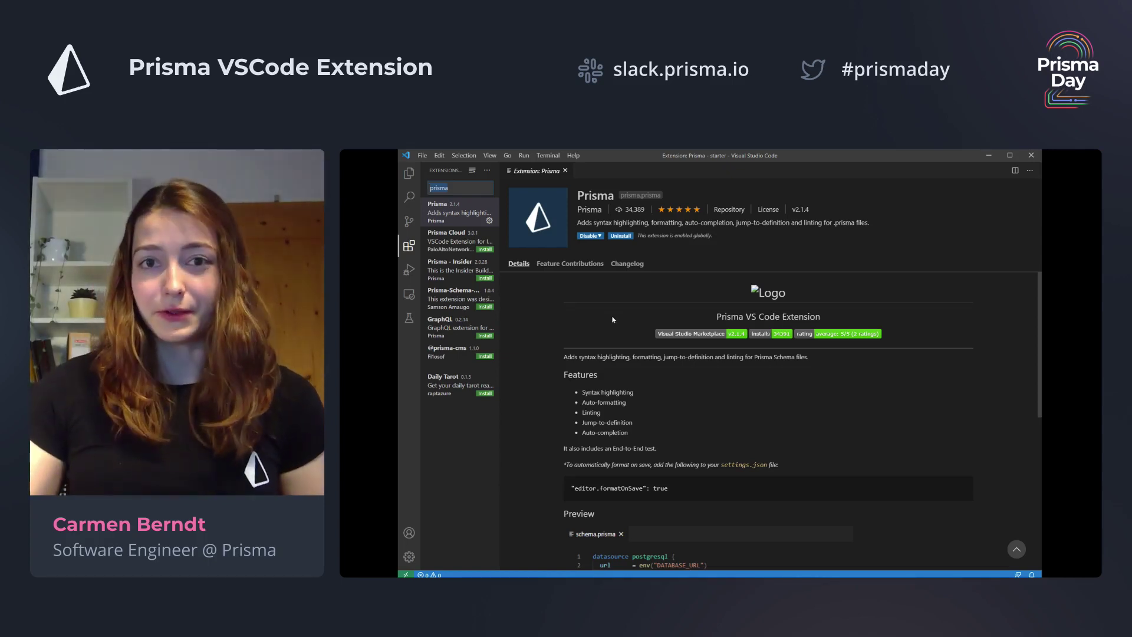
# Close the Prisma extension page and open prisma/schema.prisma from the Explorer.
pyautogui.click(564, 170)
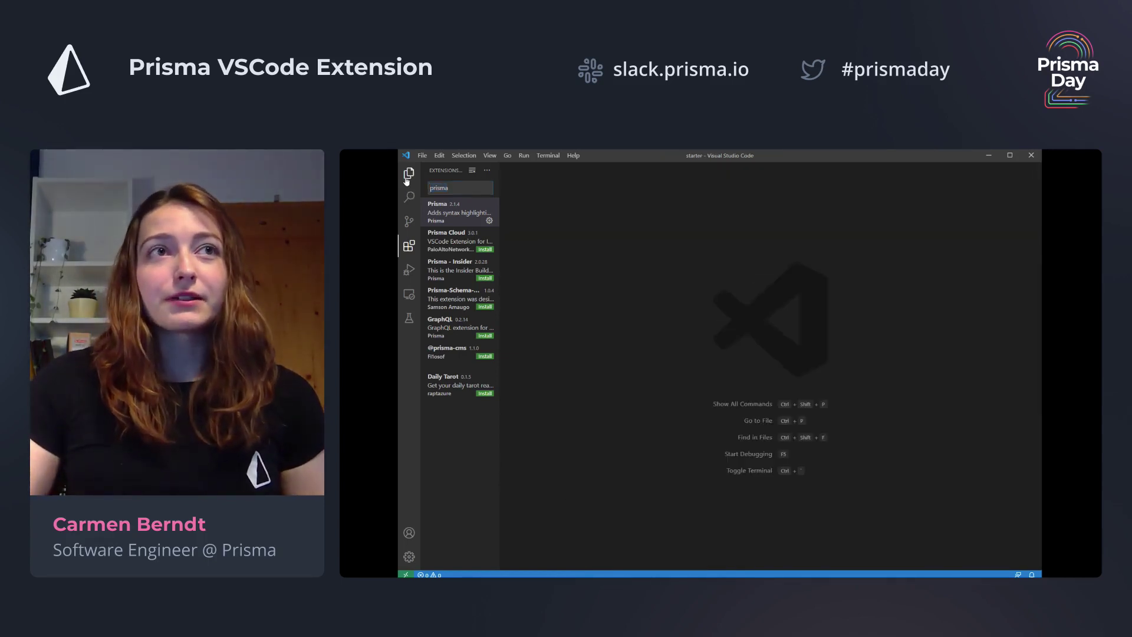
pyautogui.click(408, 176)
pyautogui.click(456, 264)
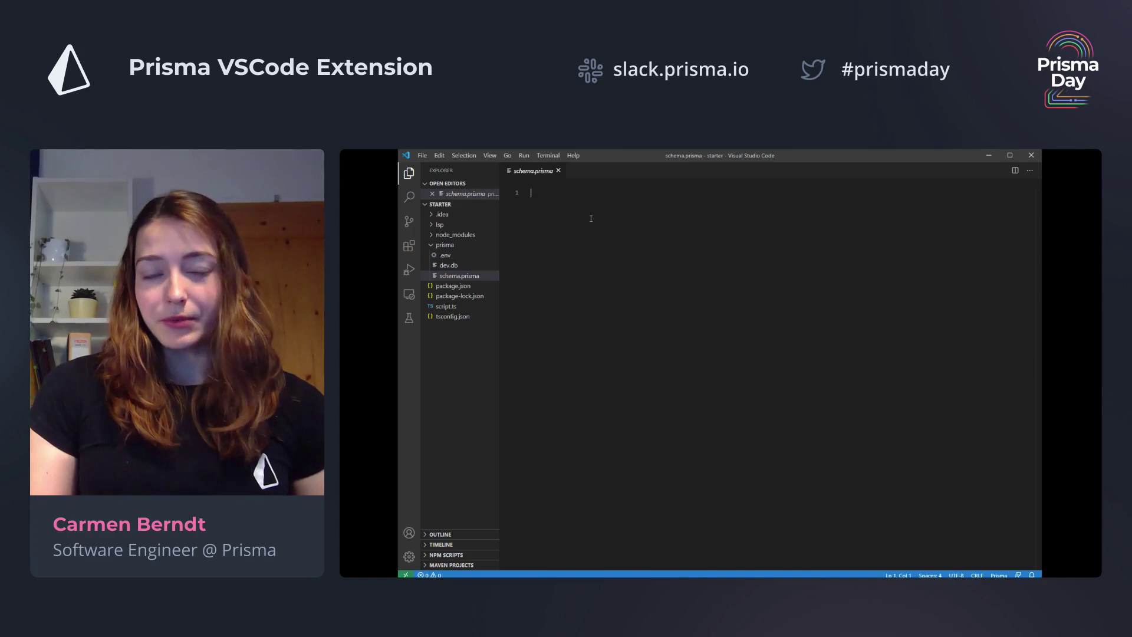
# Write generator client { provider = "prisma-client-js" } with autocomplete, adding blank lines below.
pyautogui.hotkey('ctrl', 'space')
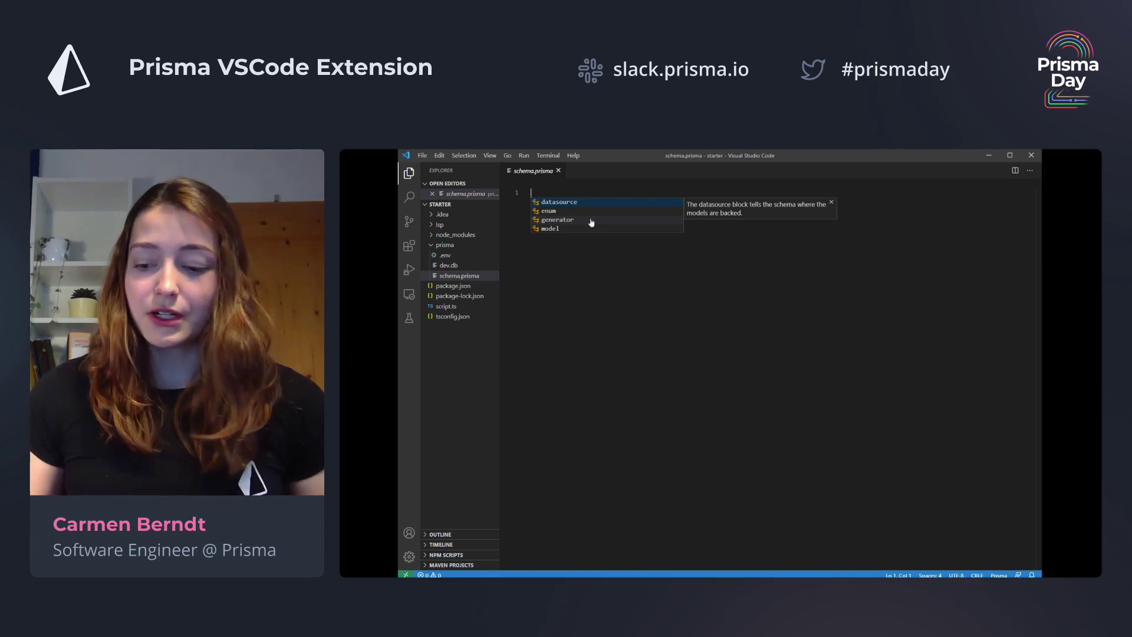
pyautogui.press('Down')
pyautogui.press('Down')
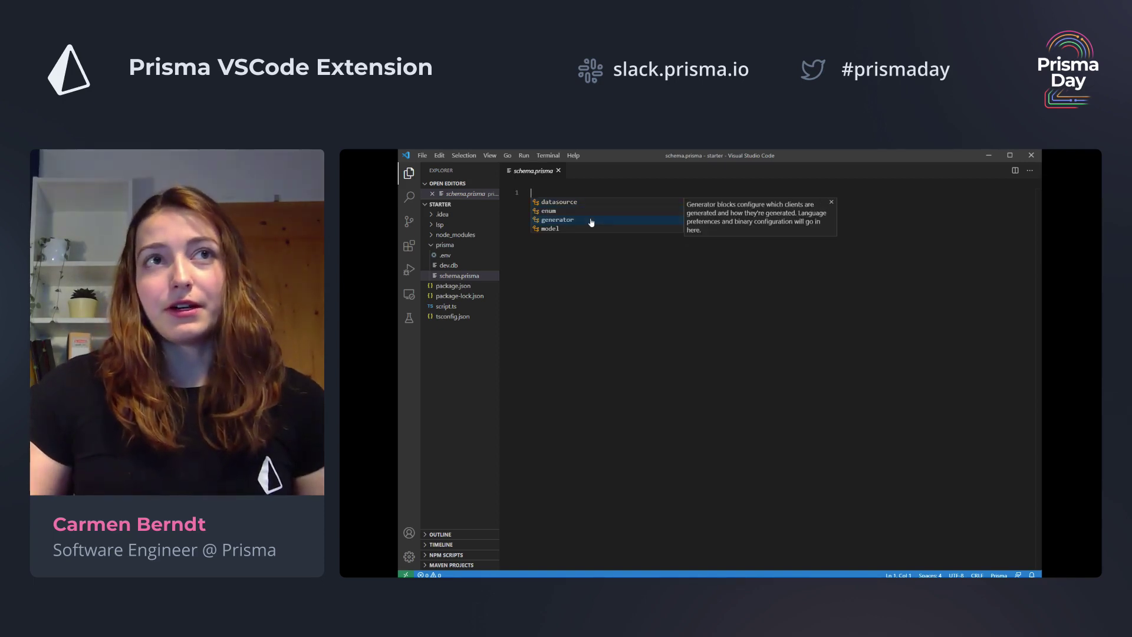
pyautogui.press('Return')
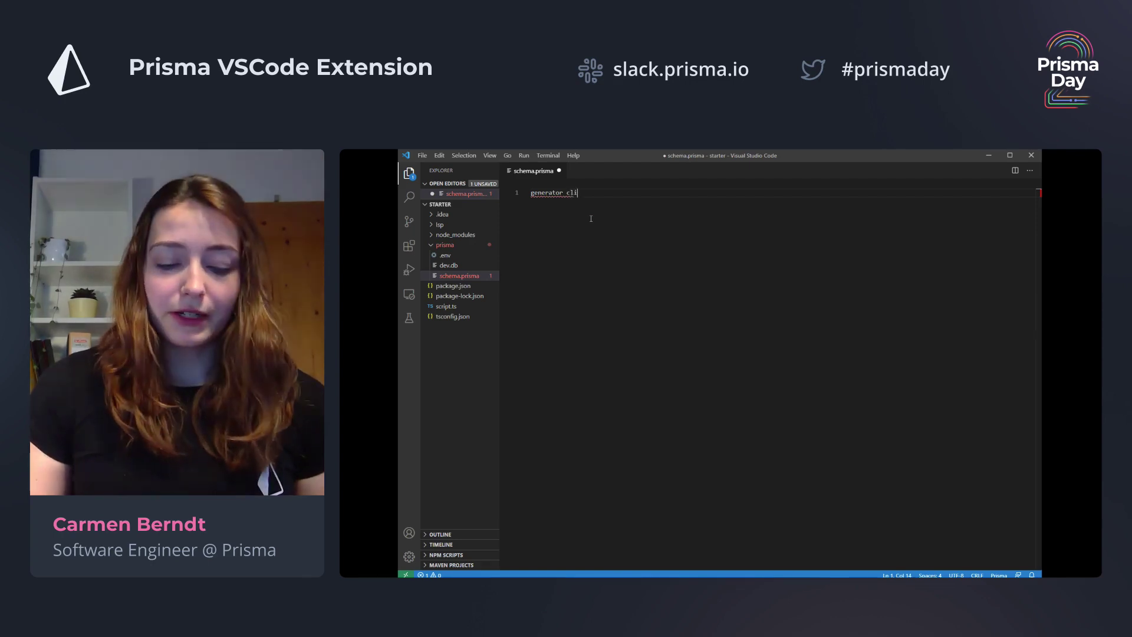
pyautogui.write('ent {')
pyautogui.press('Return')
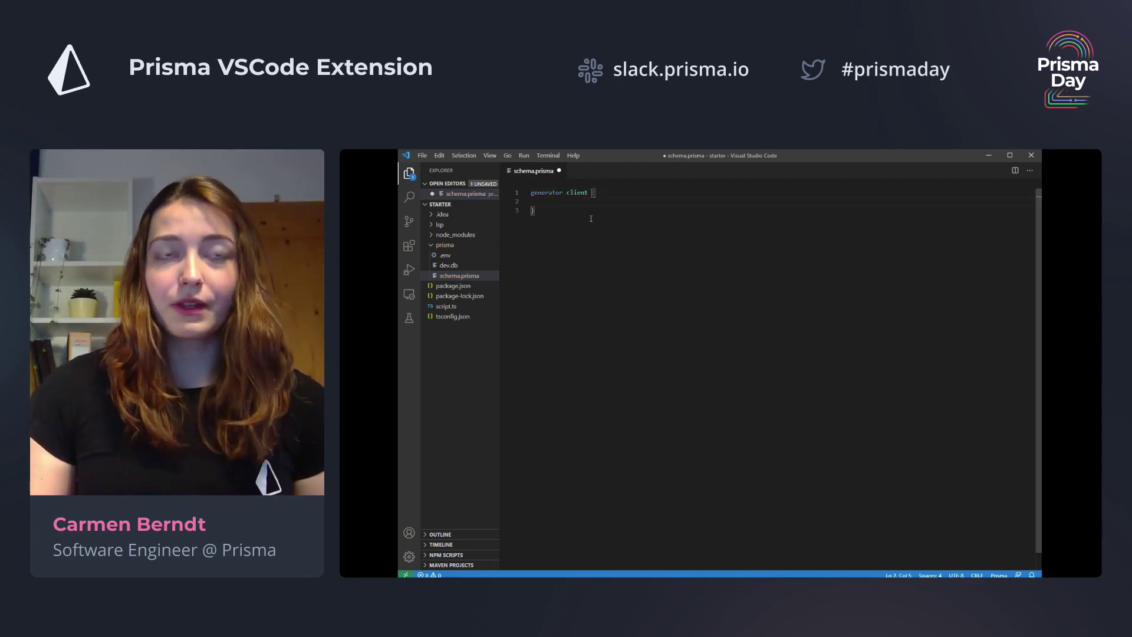
pyautogui.hotkey('ctrl', 'space')
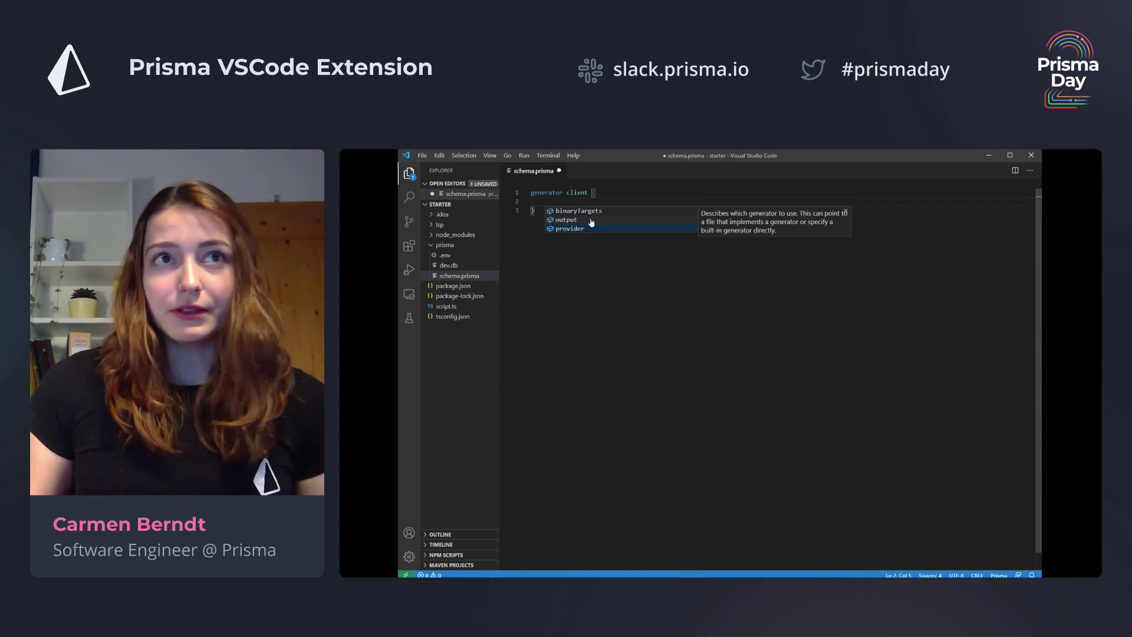
pyautogui.press('Return')
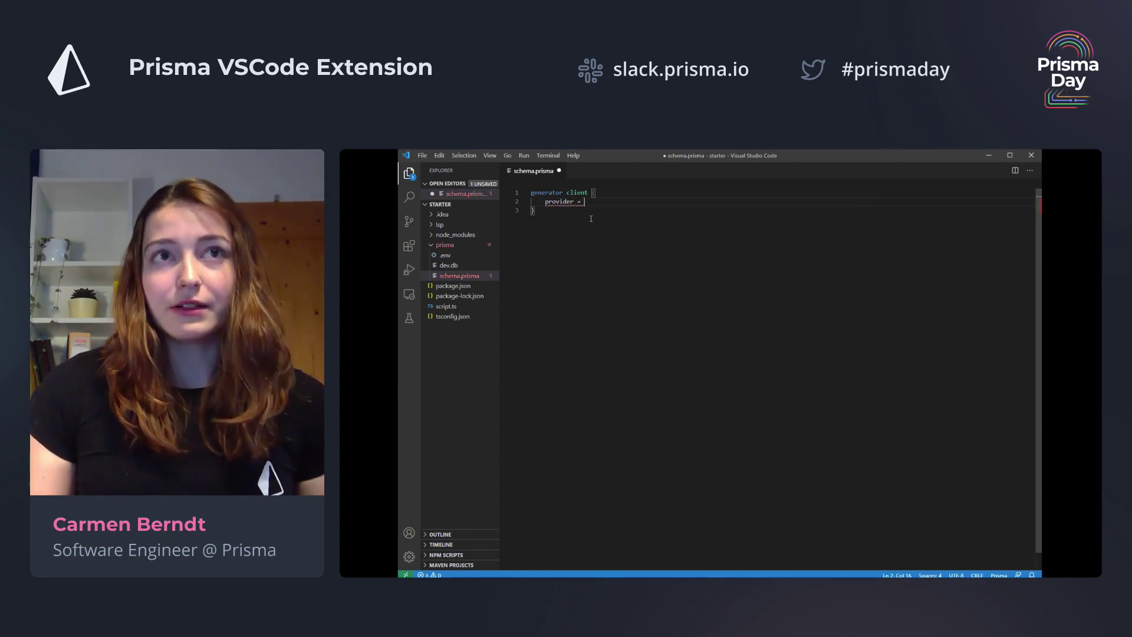
pyautogui.write('"')
pyautogui.press('Return')
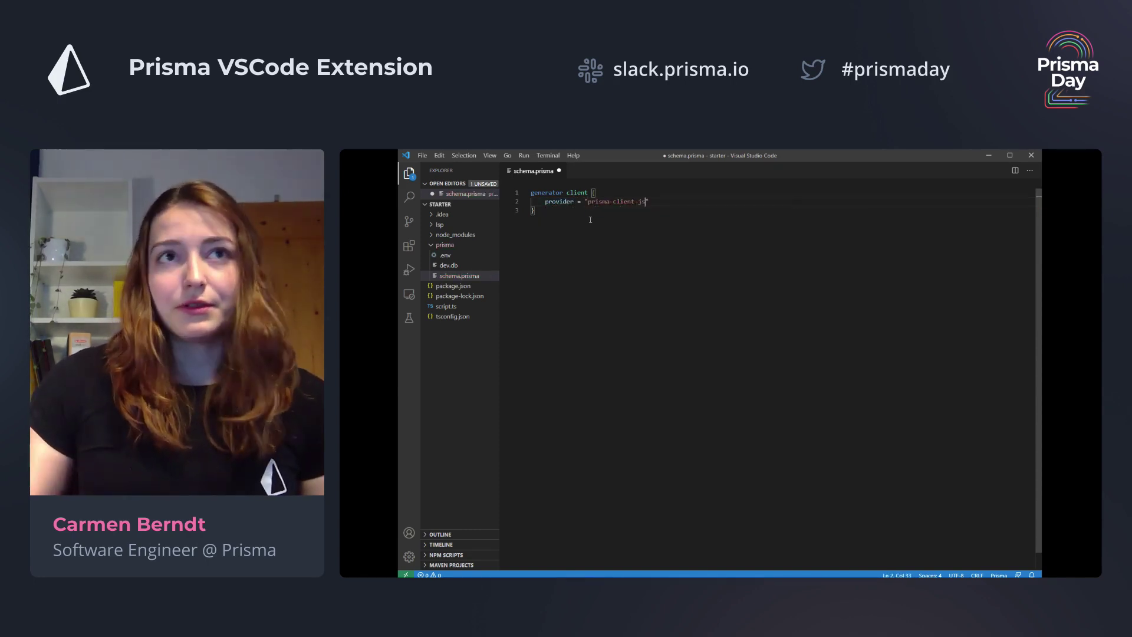
pyautogui.click(569, 215)
pyautogui.press('Return')
pyautogui.press('Return')
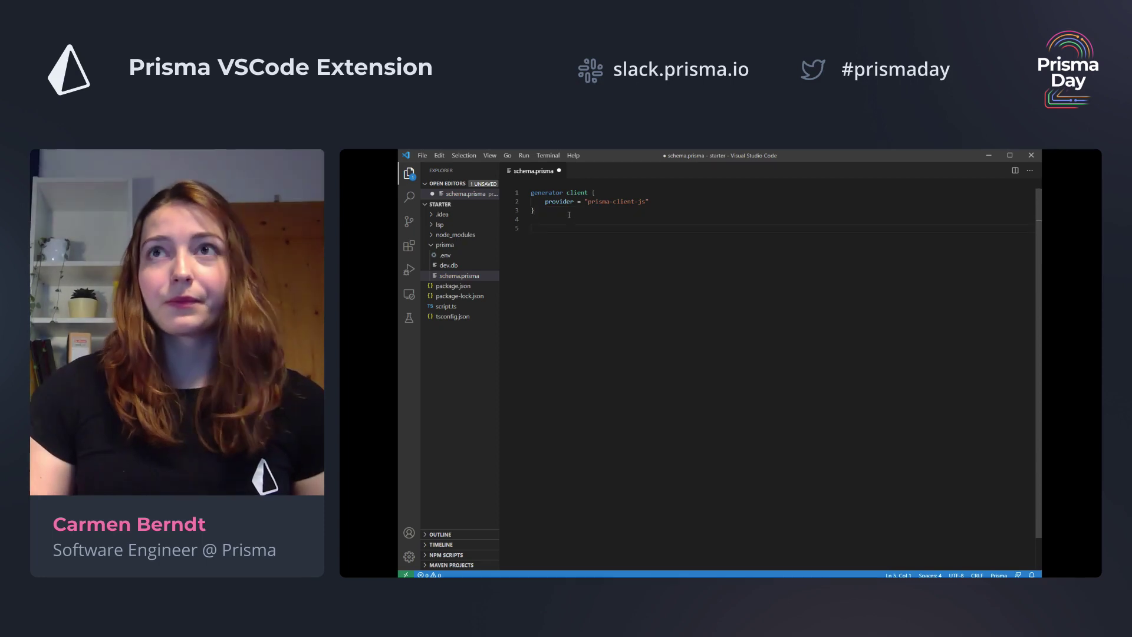
pyautogui.write('d')
# Write datasource db with provider "postgresql" and url env("DATABASE_URL"), followed by blank lines.
pyautogui.press('Return')
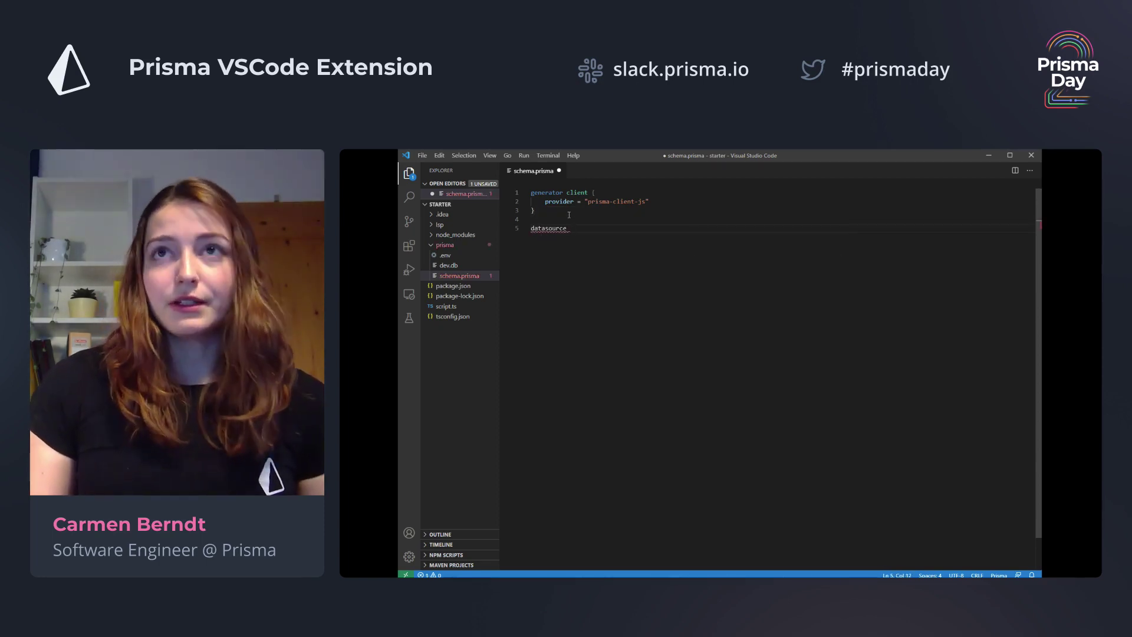
pyautogui.write('db {')
pyautogui.press('Return')
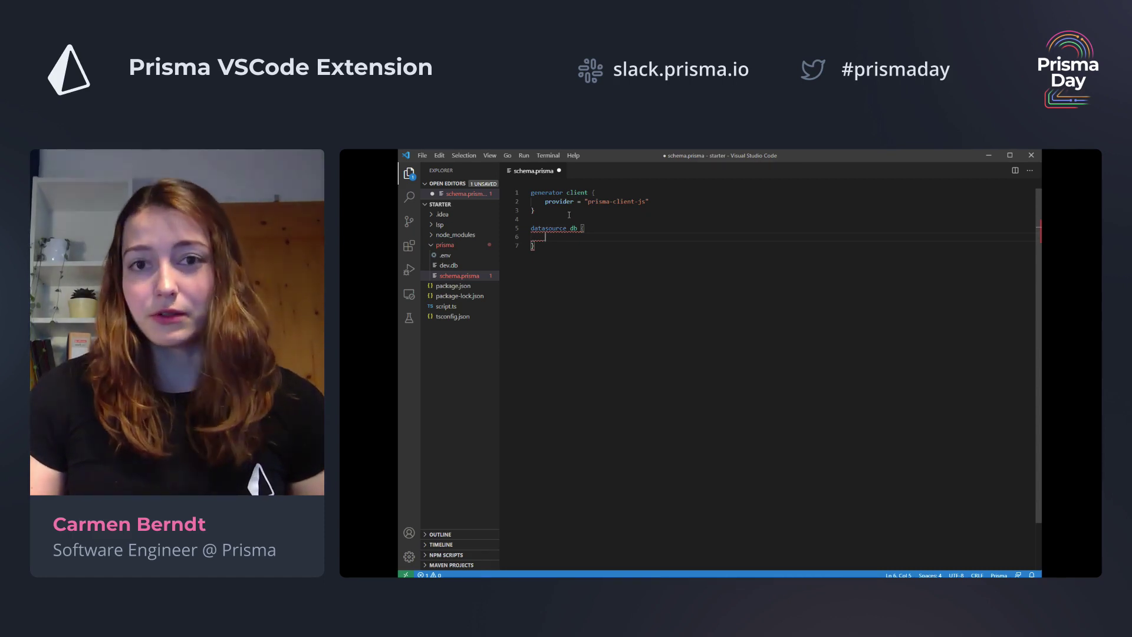
pyautogui.write('pro')
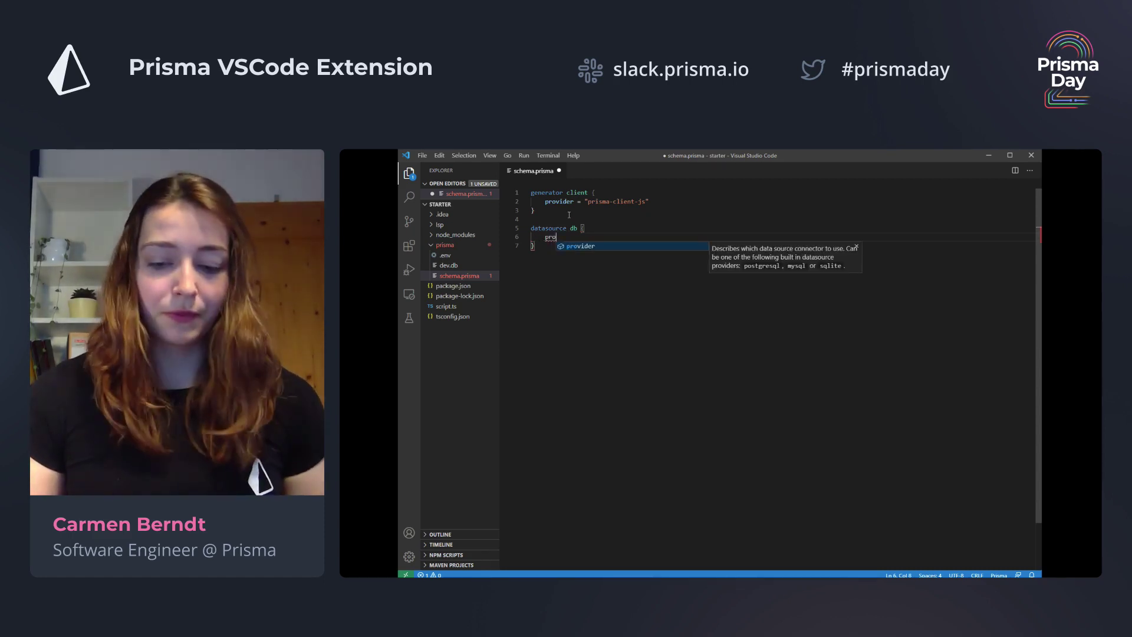
pyautogui.press('Return')
pyautogui.write('"')
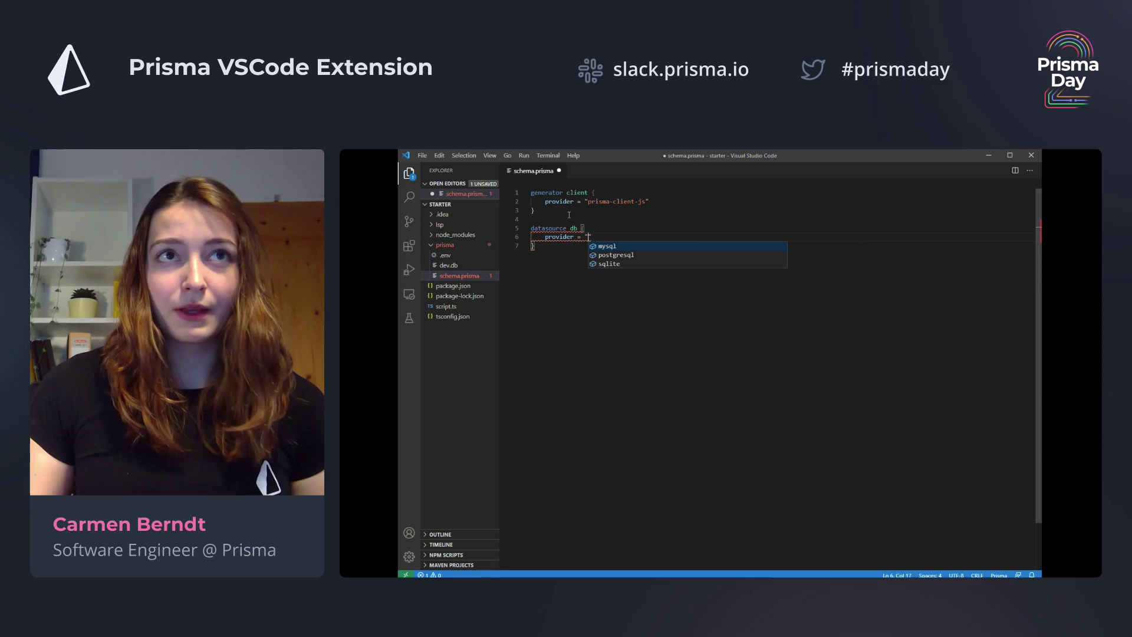
pyautogui.press('Down')
pyautogui.press('Return')
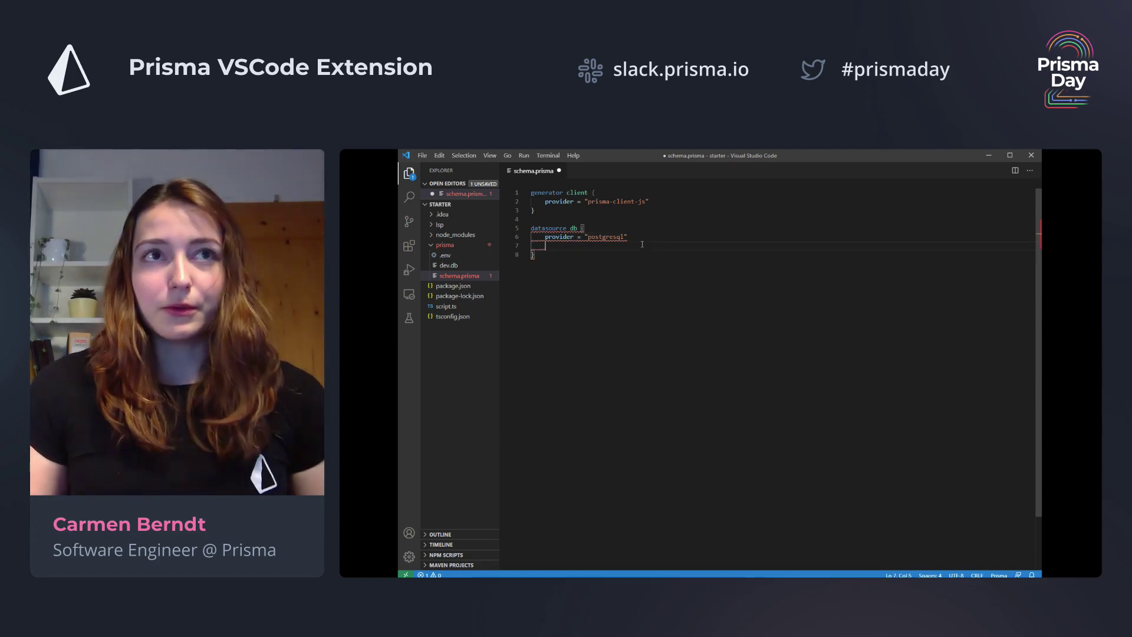
pyautogui.press('Return')
pyautogui.write('url = ')
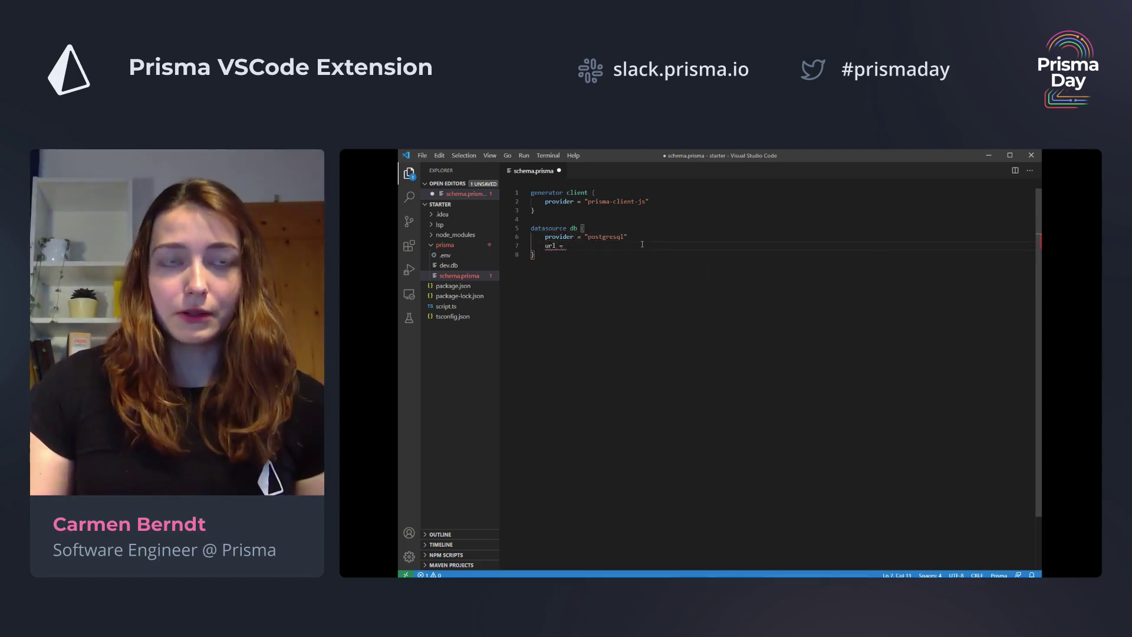
pyautogui.write('env("DATABASE_URL')
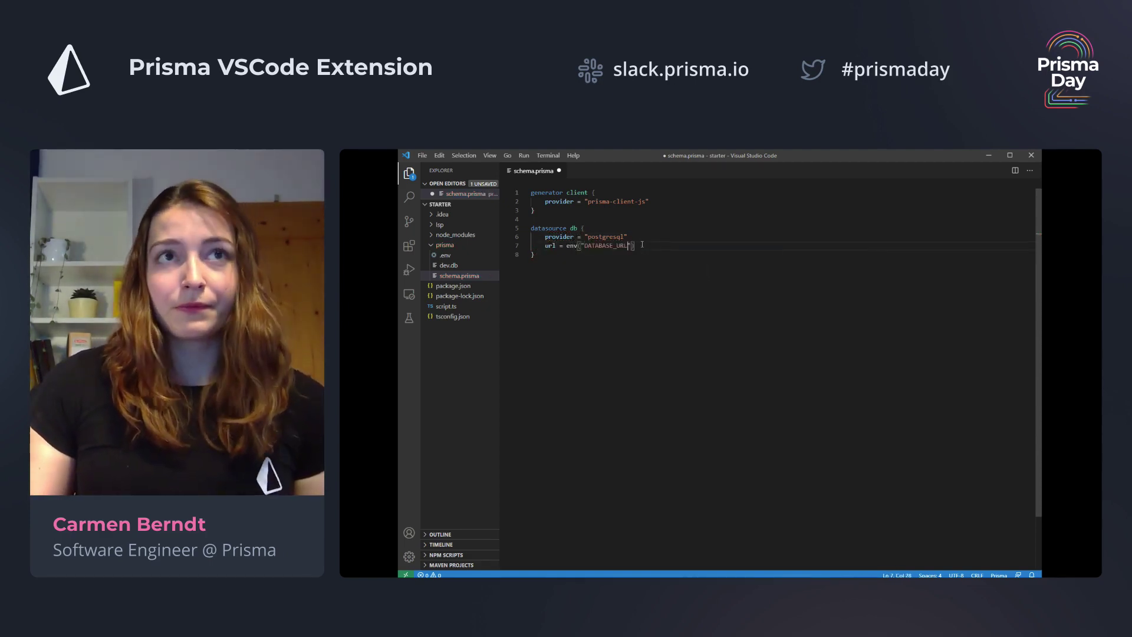
pyautogui.click(555, 253)
pyautogui.press('Return')
pyautogui.press('Return')
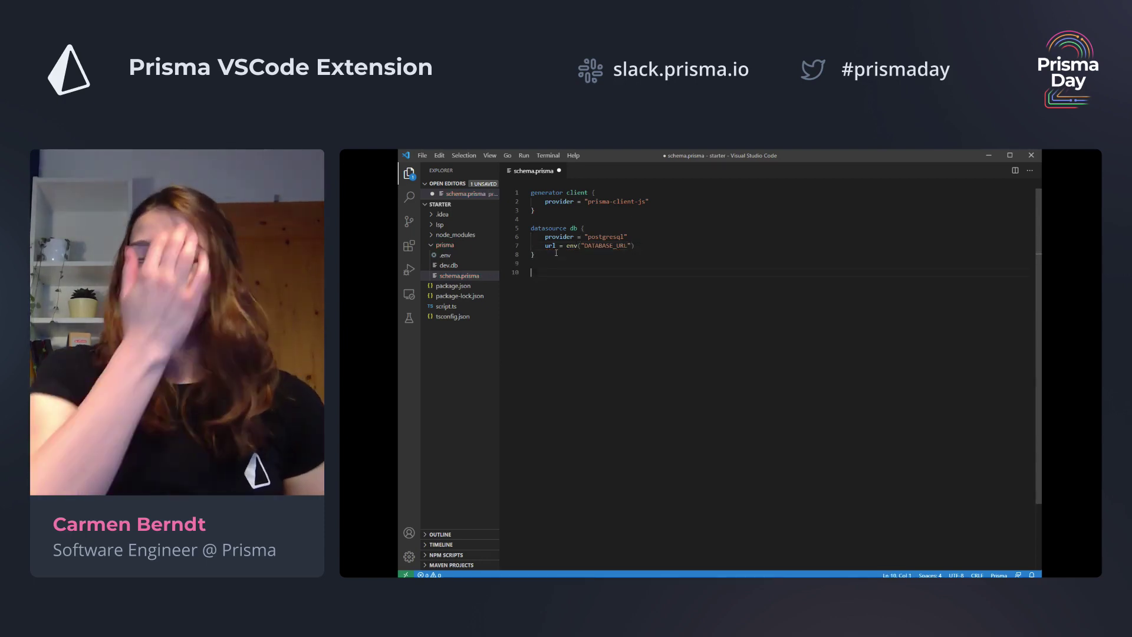
pyautogui.write('model ')
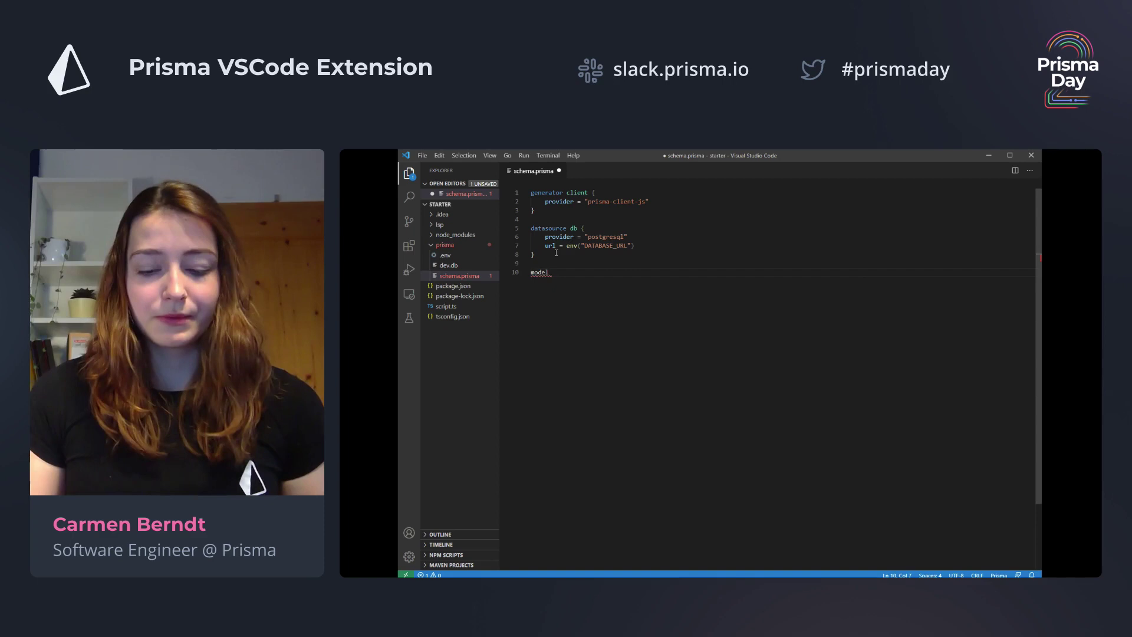
pyautogui.write('Post {')
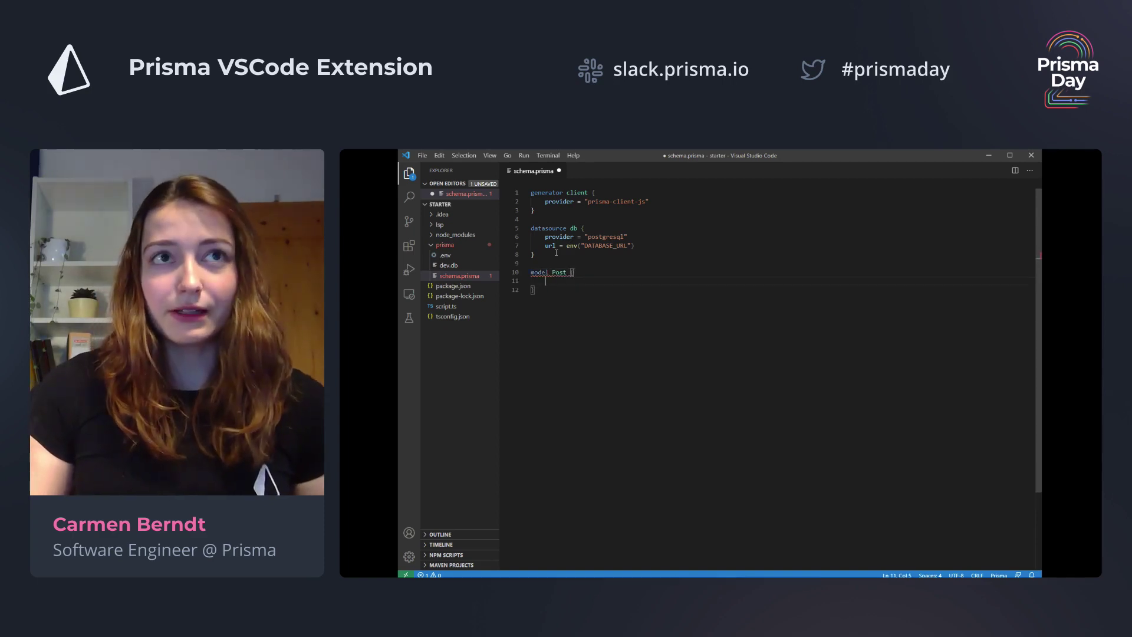
pyautogui.press('Return')
pyautogui.write('id Int ')
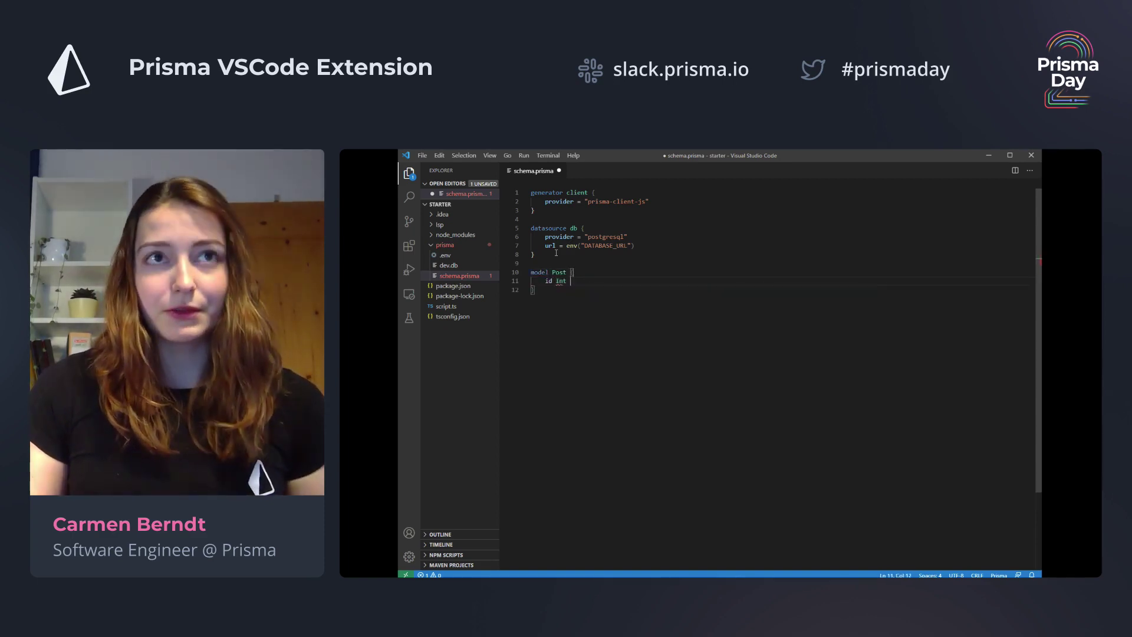
pyautogui.write('@i')
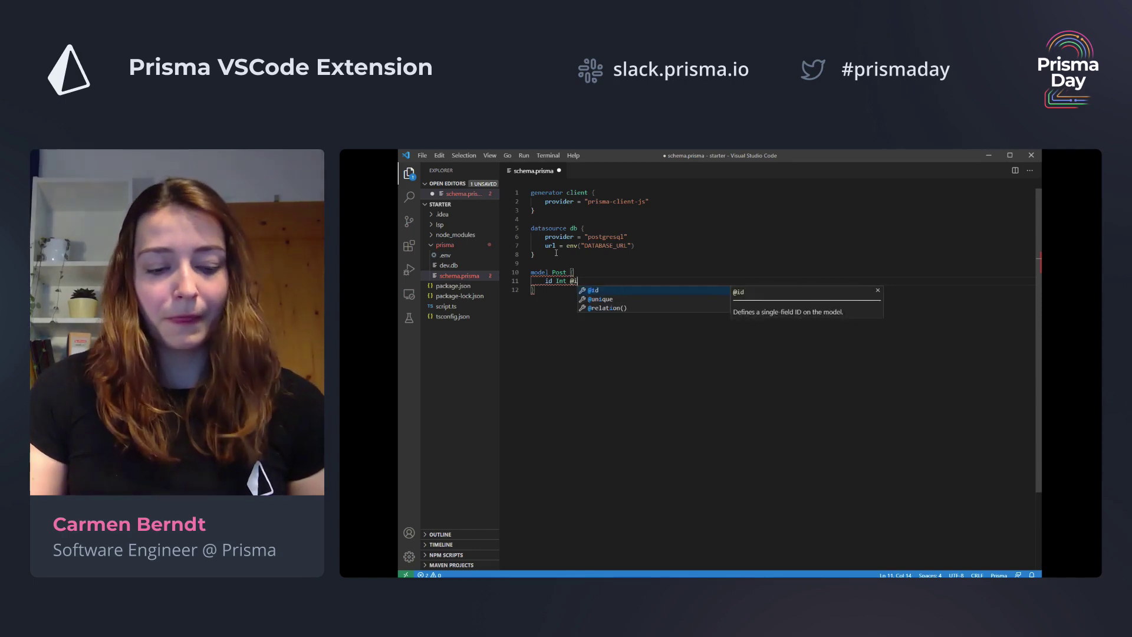
pyautogui.press('Return')
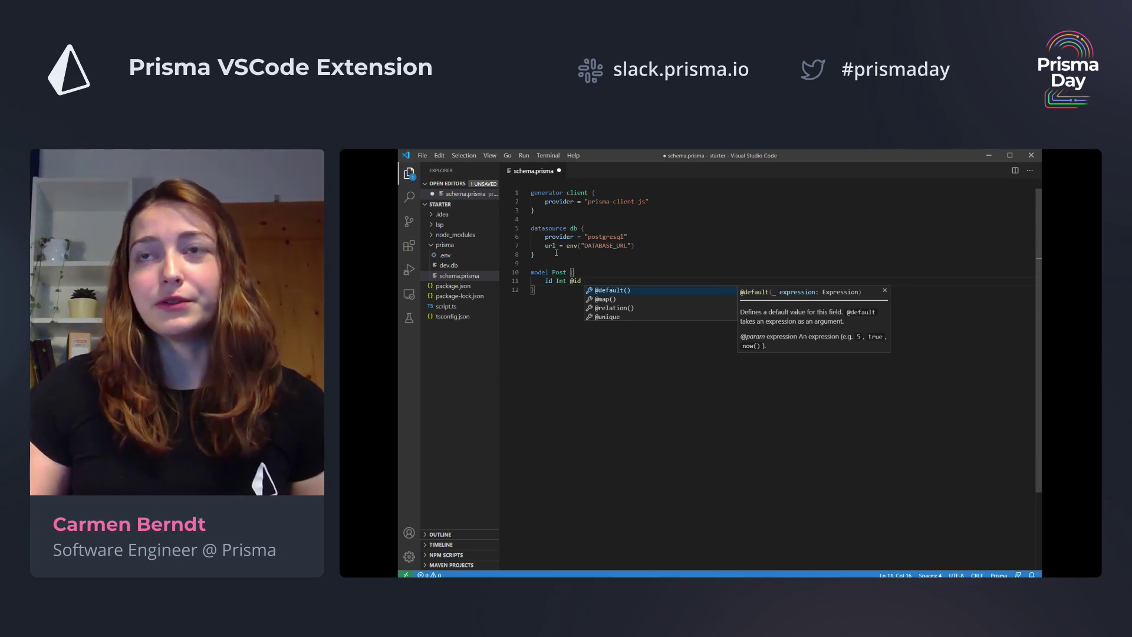
pyautogui.press('Return')
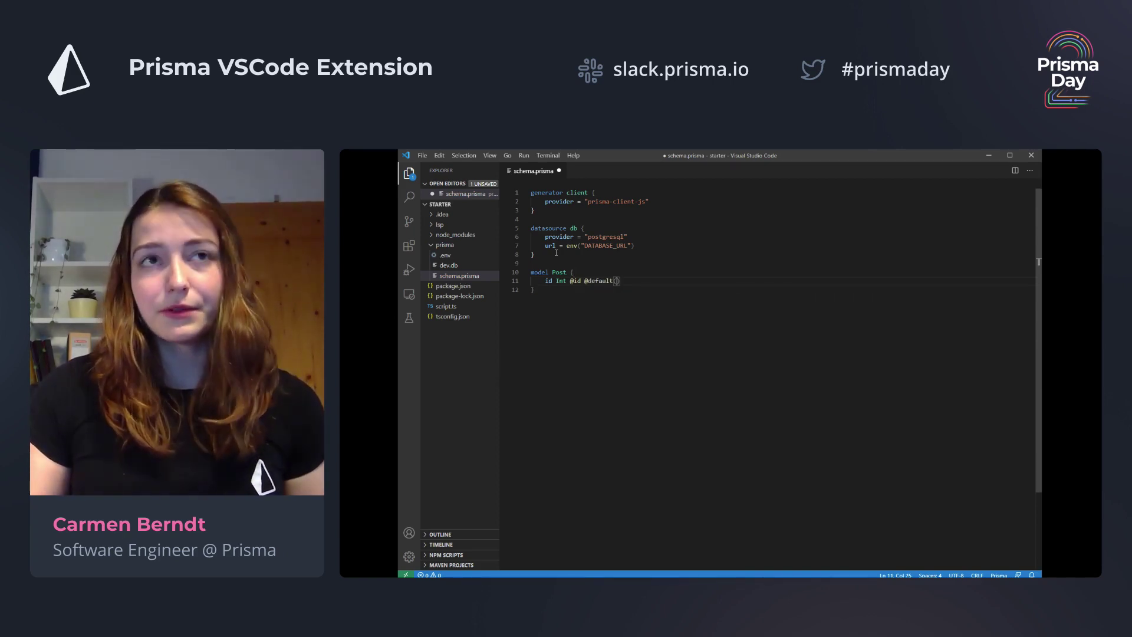
pyautogui.hotkey('ctrl', 'space')
pyautogui.press('Return')
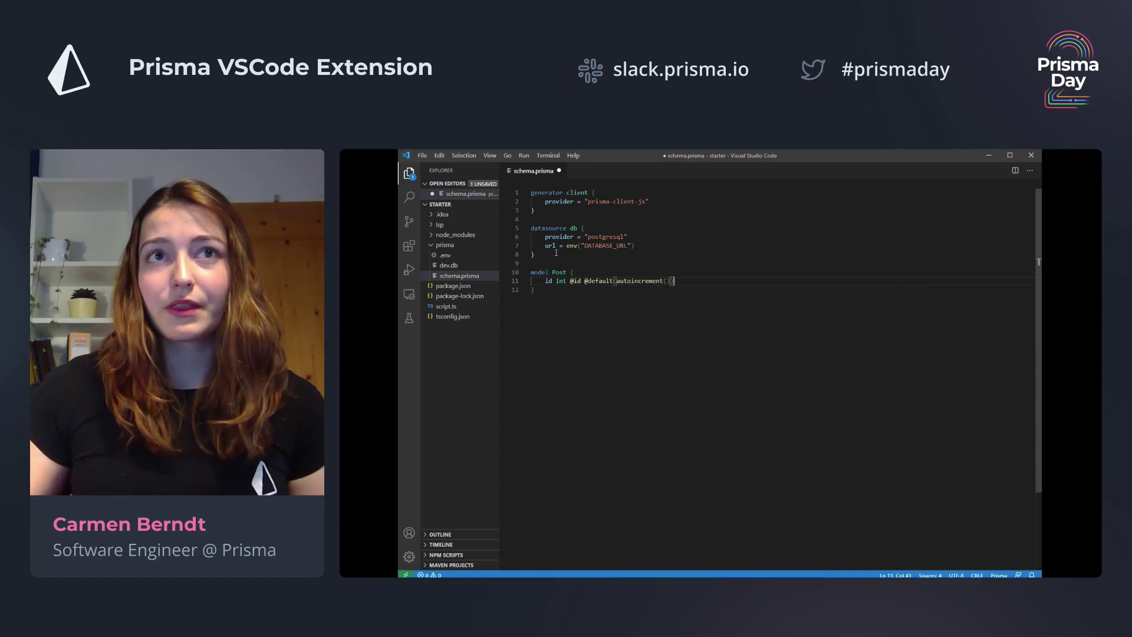
pyautogui.press('End')
pyautogui.press('Return')
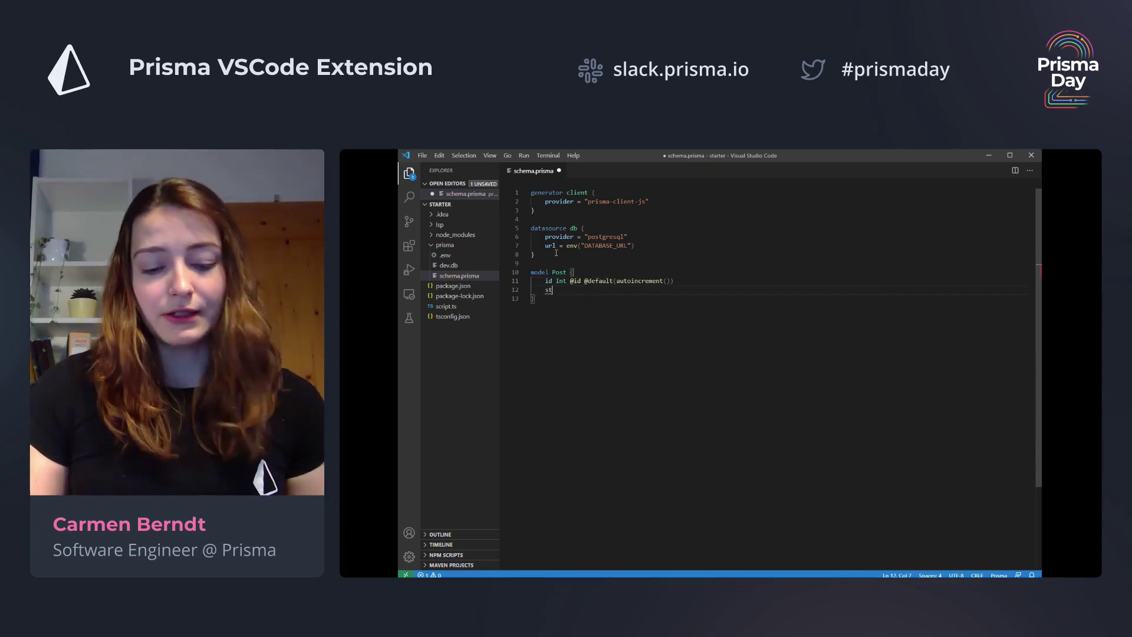
pyautogui.write('tatus Status')
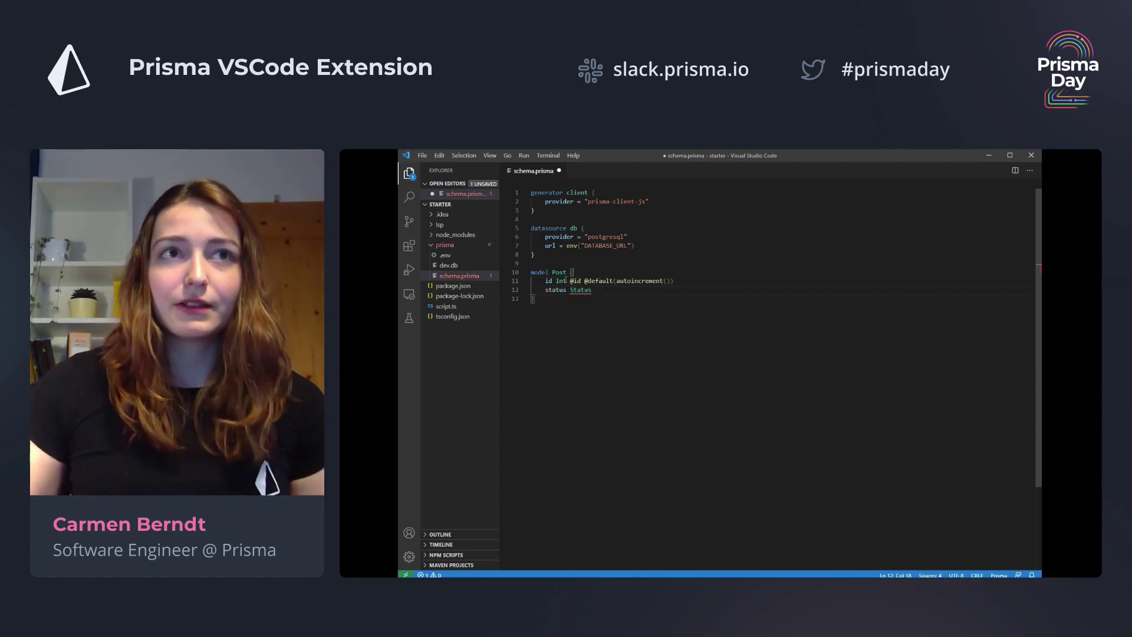
# Add enum Status below Post with the values DRAFT and PUBLISHED.
pyautogui.click(553, 290)
pyautogui.press('Return')
pyautogui.press('Return')
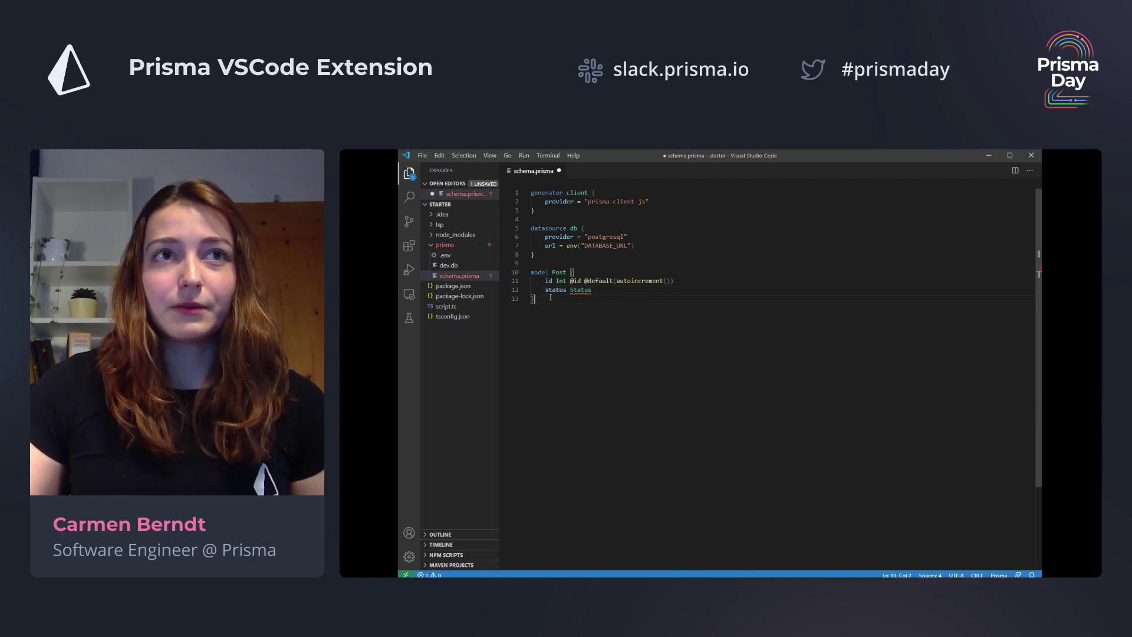
pyautogui.write('enum S')
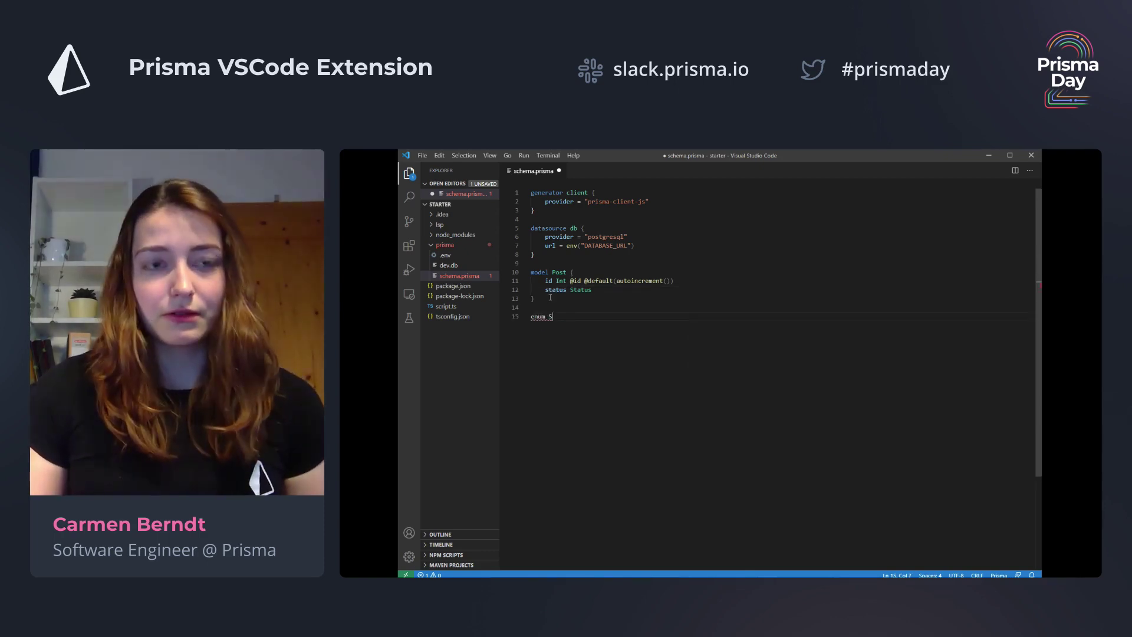
pyautogui.write('tatus {')
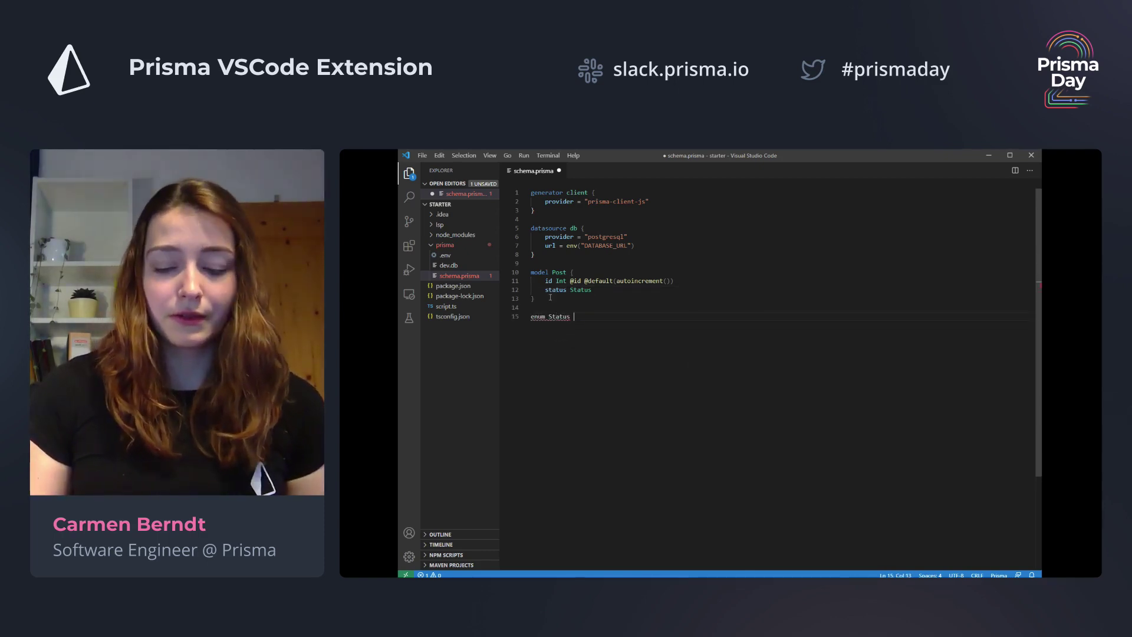
pyautogui.press('Return')
pyautogui.write('DRAFT')
pyautogui.press('Return')
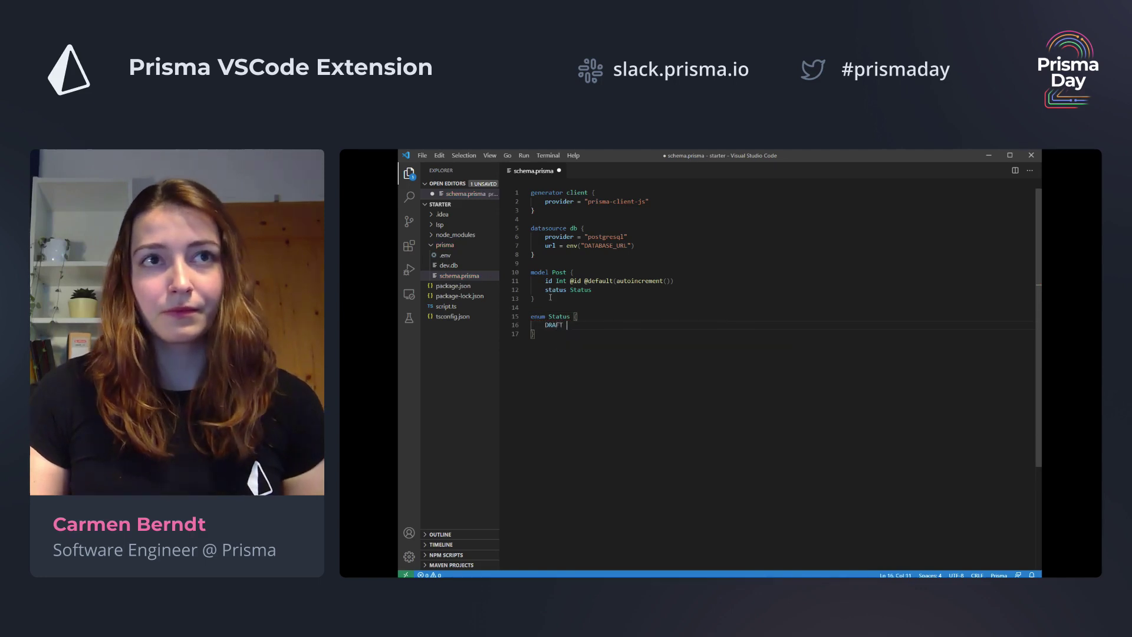
pyautogui.write('PUBLISHED')
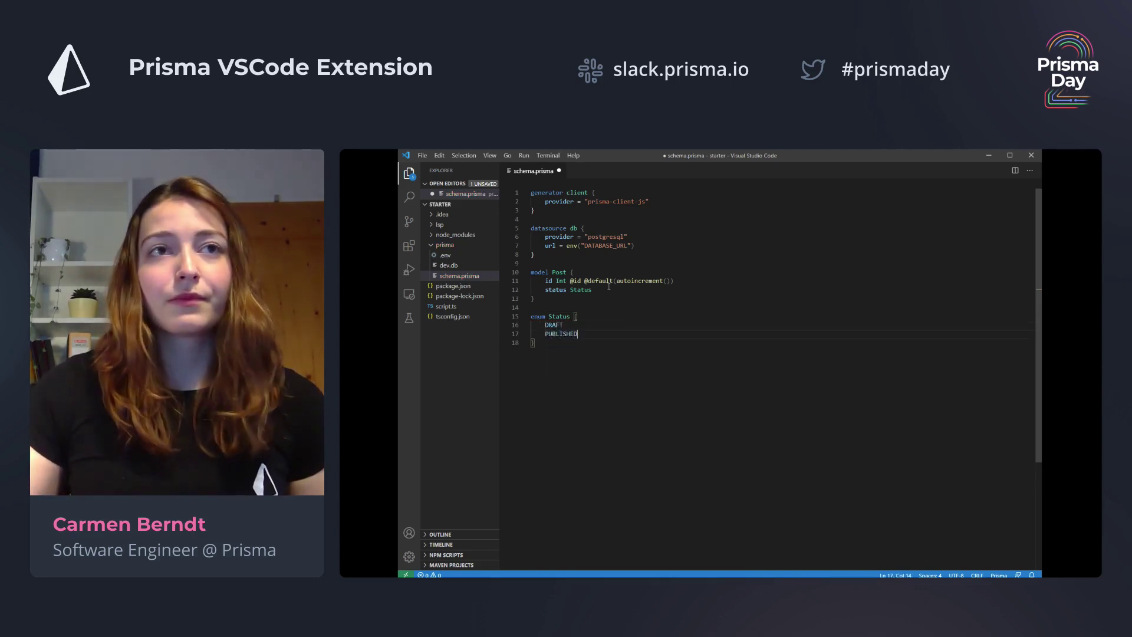
pyautogui.click(598, 290)
pyautogui.press('Return')
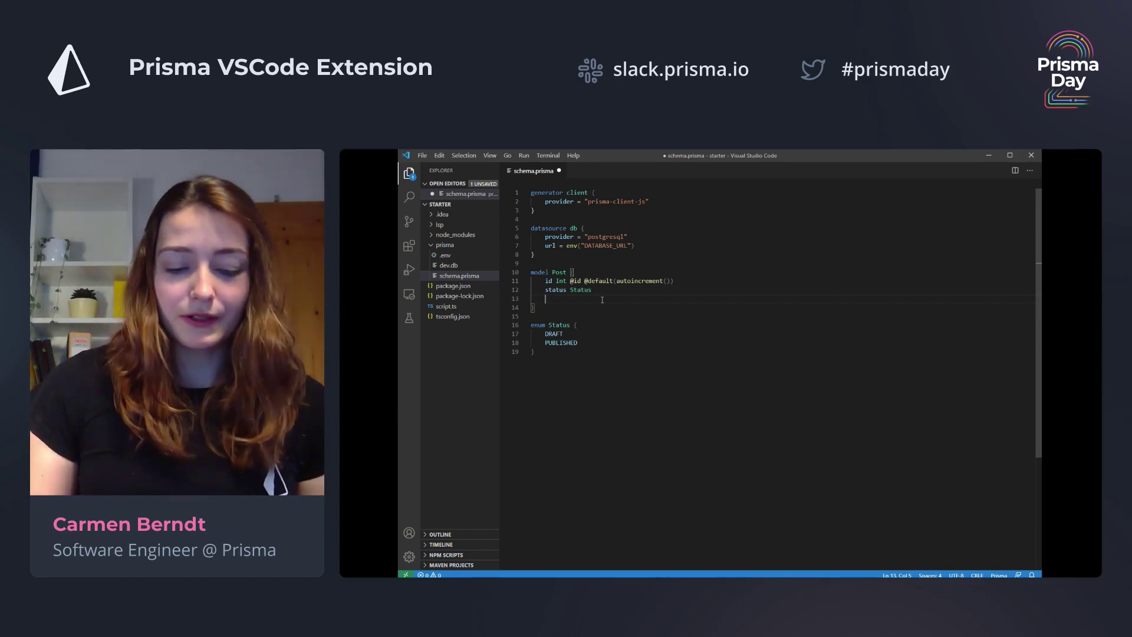
pyautogui.write('published ')
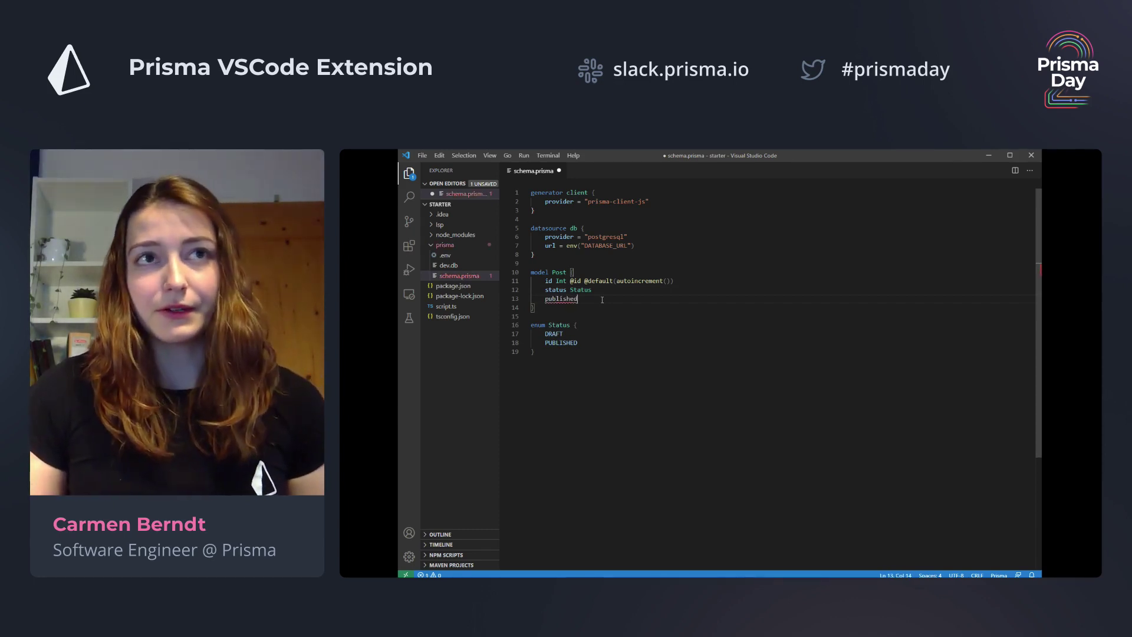
pyautogui.write('Bool')
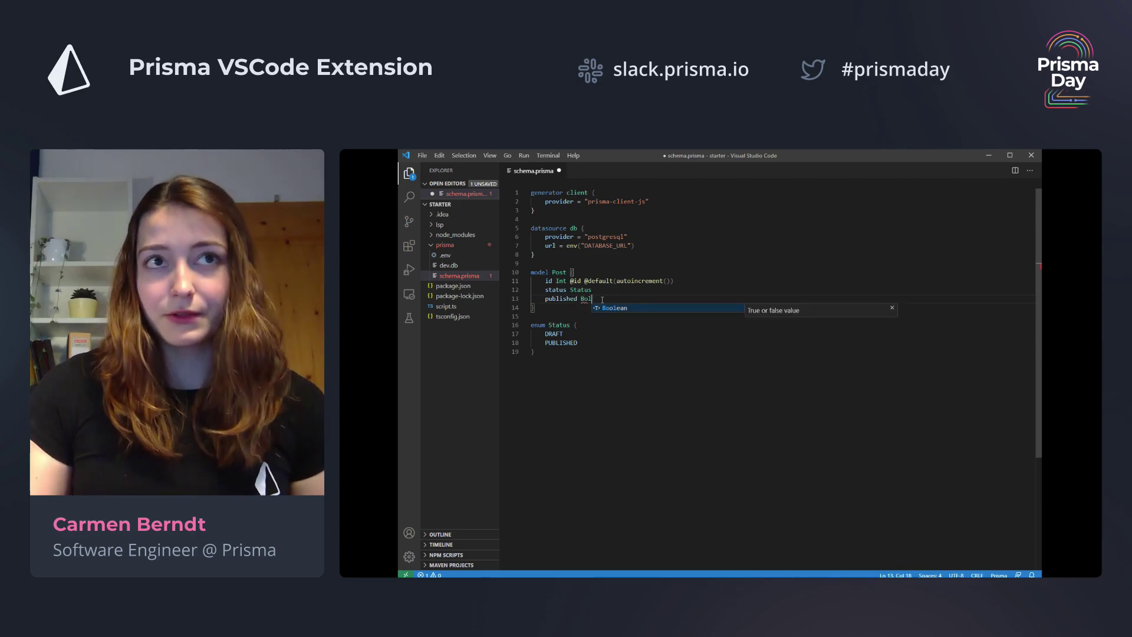
pyautogui.press('Return')
pyautogui.write('@de')
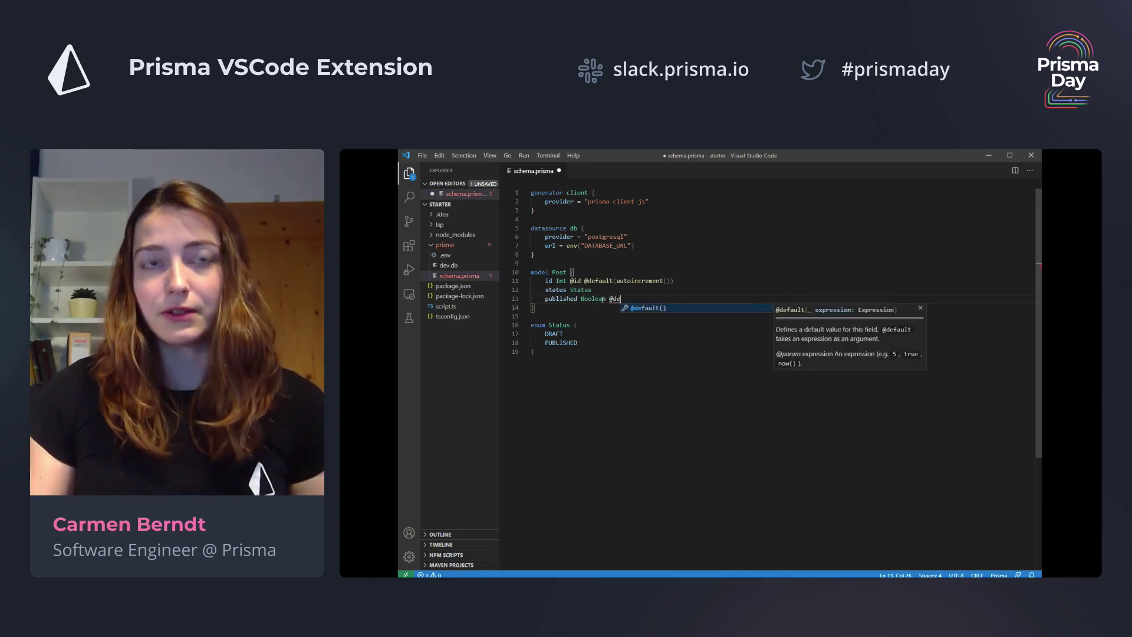
pyautogui.press('Return')
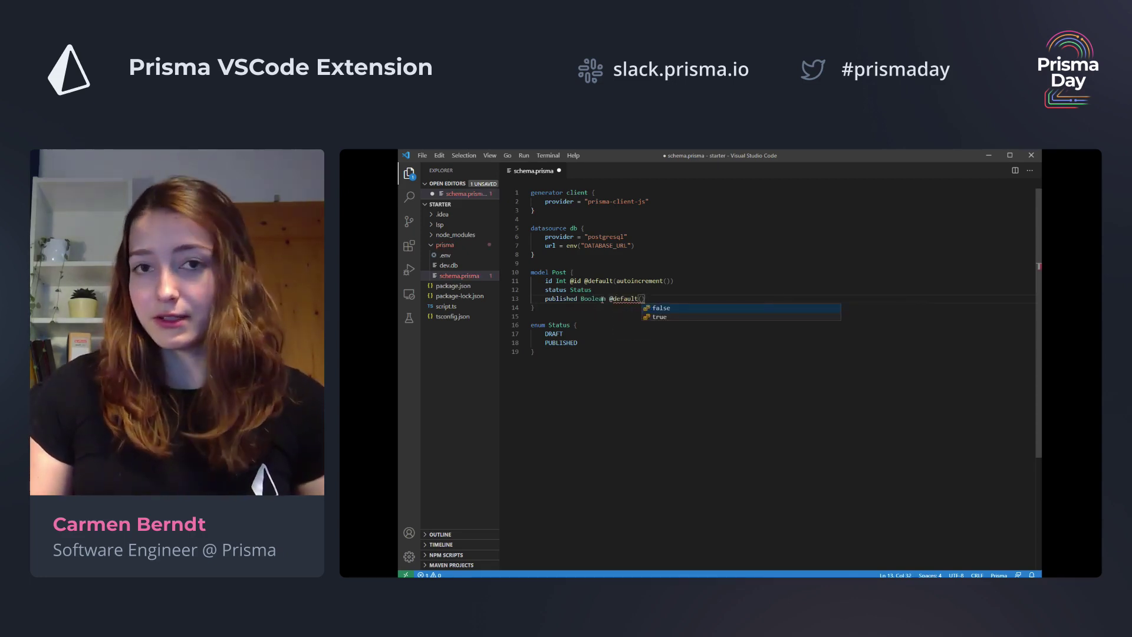
pyautogui.press('Return')
pyautogui.press('Return')
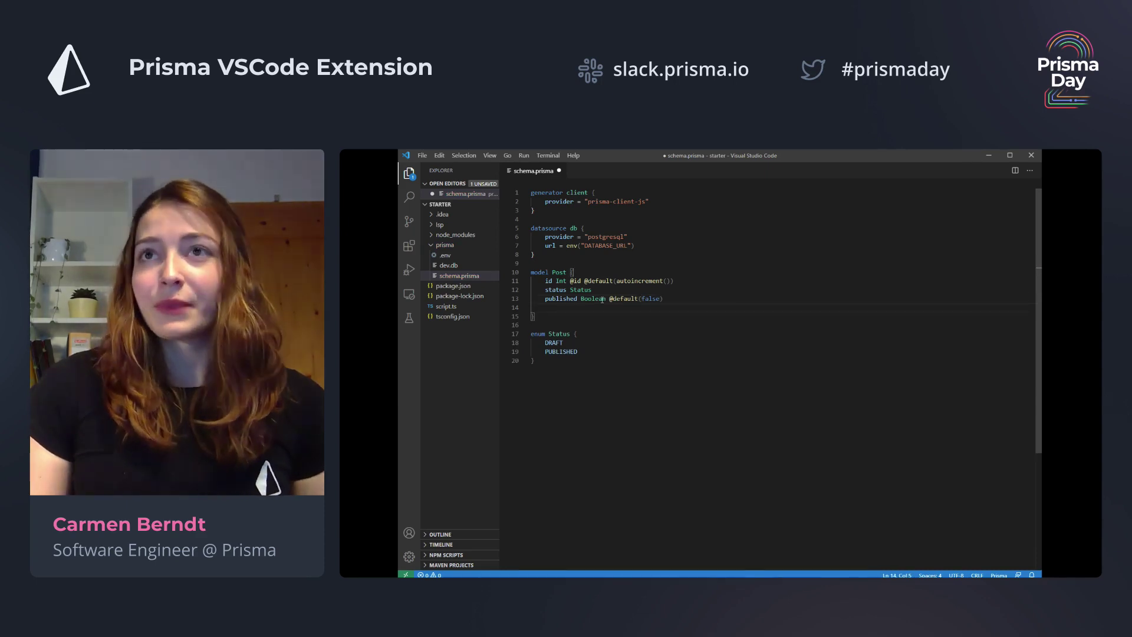
pyautogui.write('authorId')
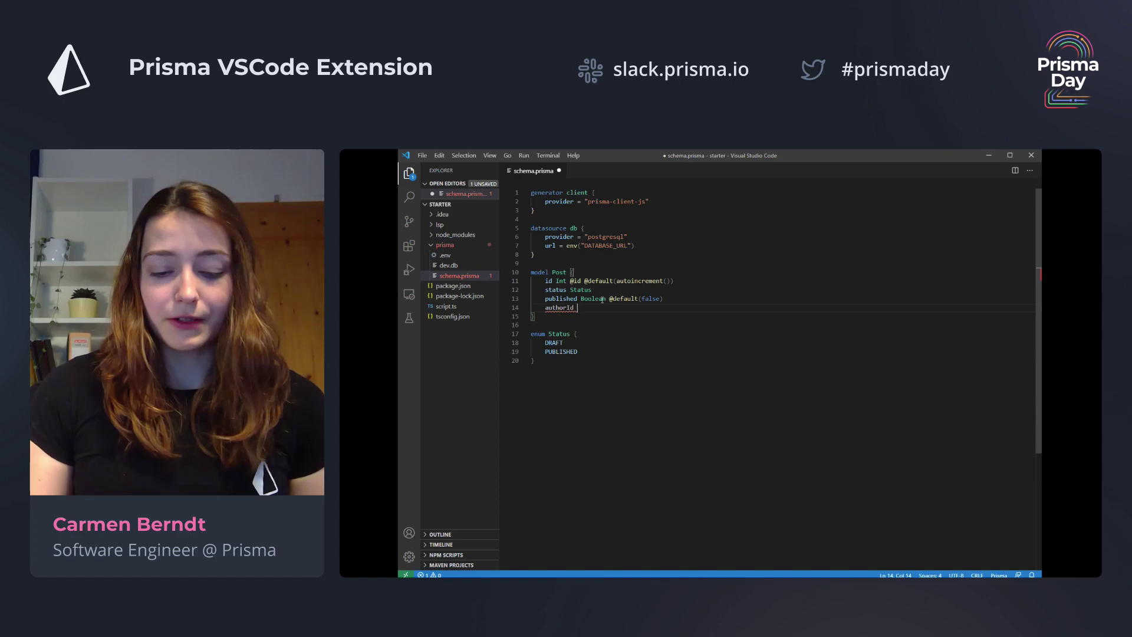
pyautogui.write(' Int?')
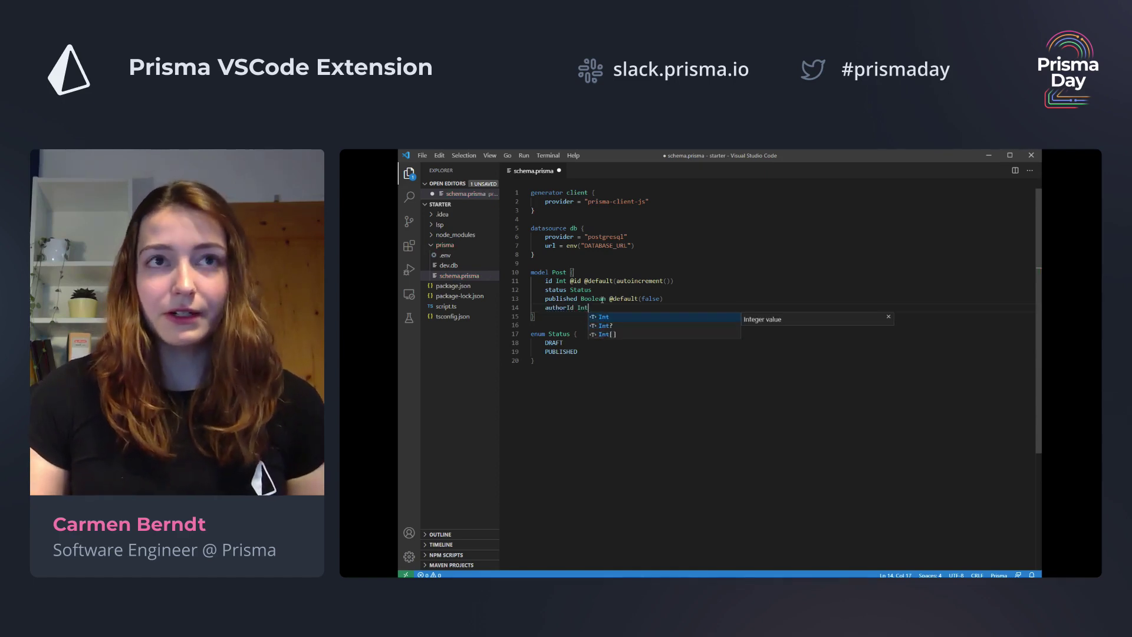
pyautogui.press('Return')
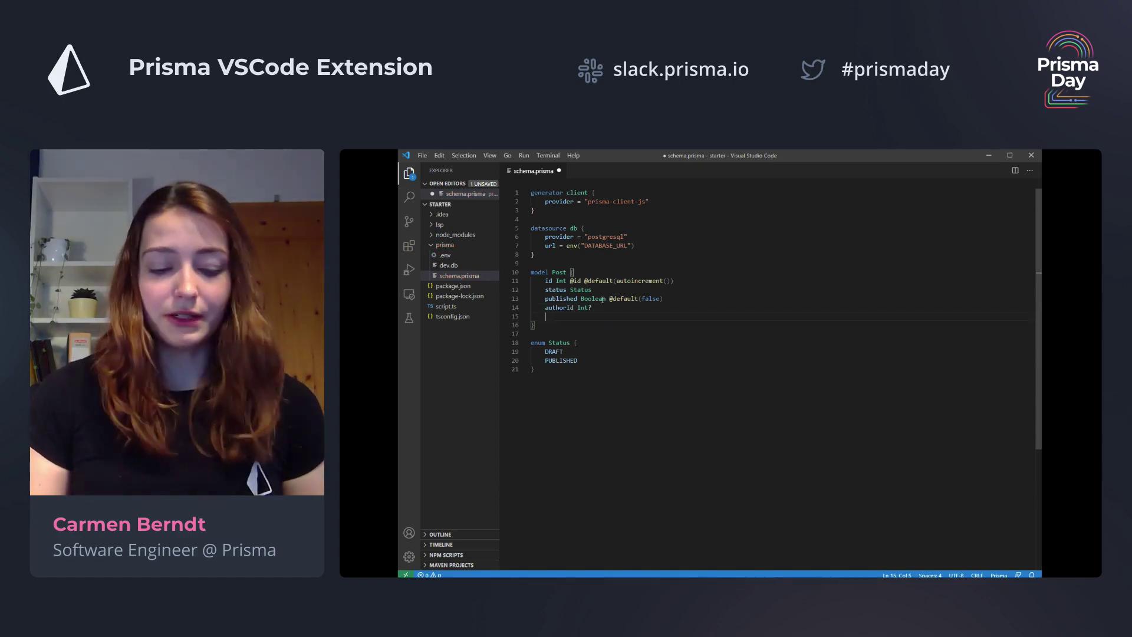
pyautogui.write('user ')
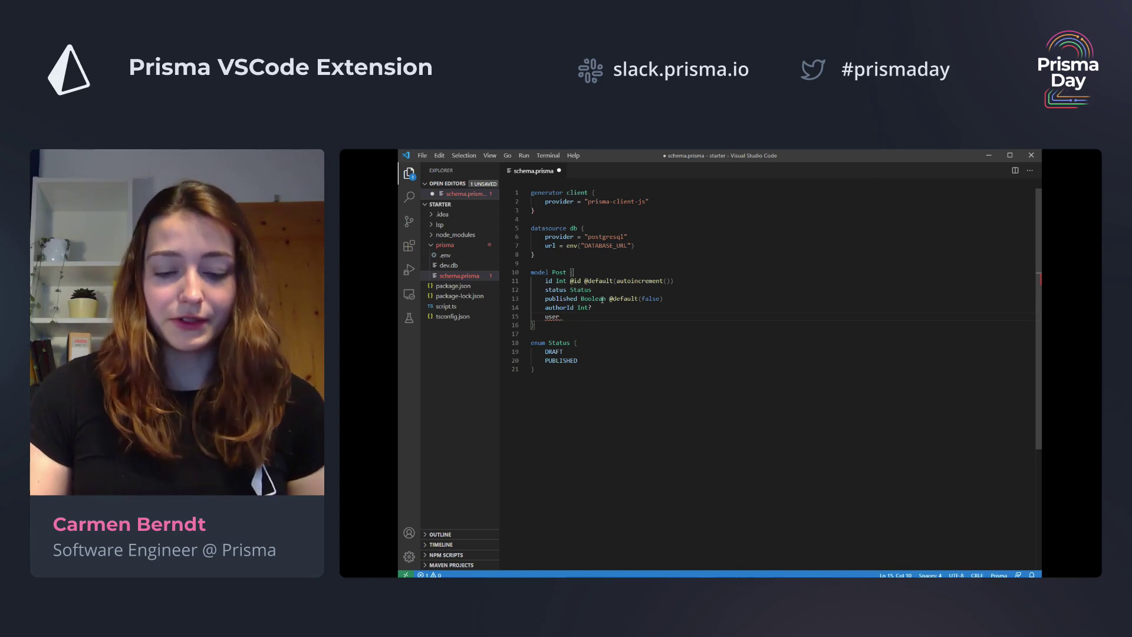
pyautogui.write('User?')
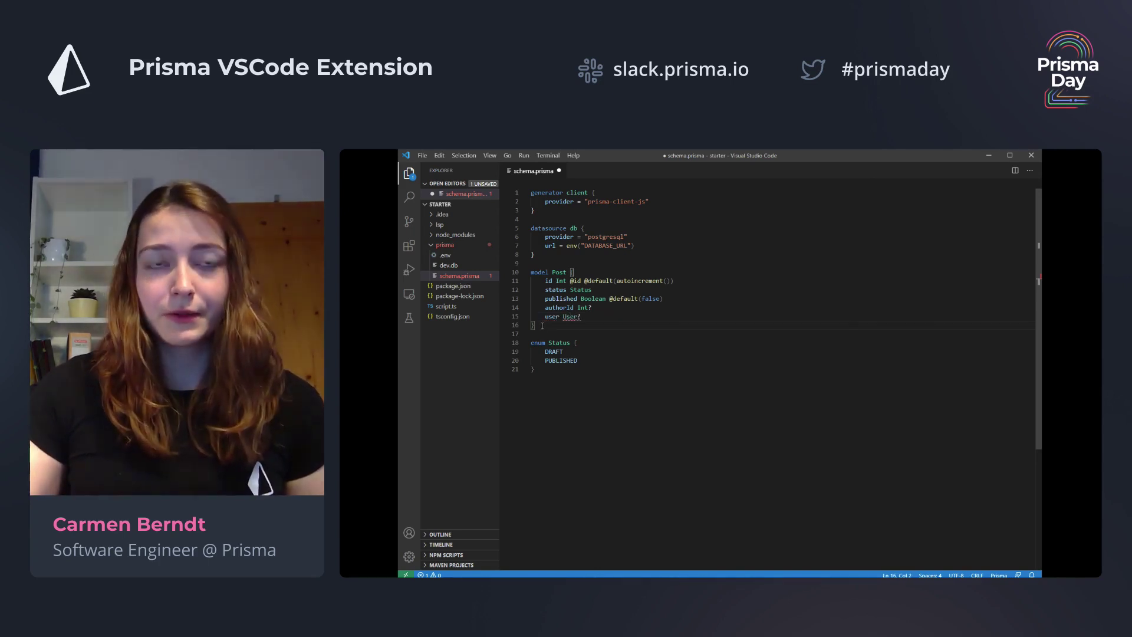
pyautogui.press('Return')
pyautogui.press('Return')
pyautogui.write('model Us')
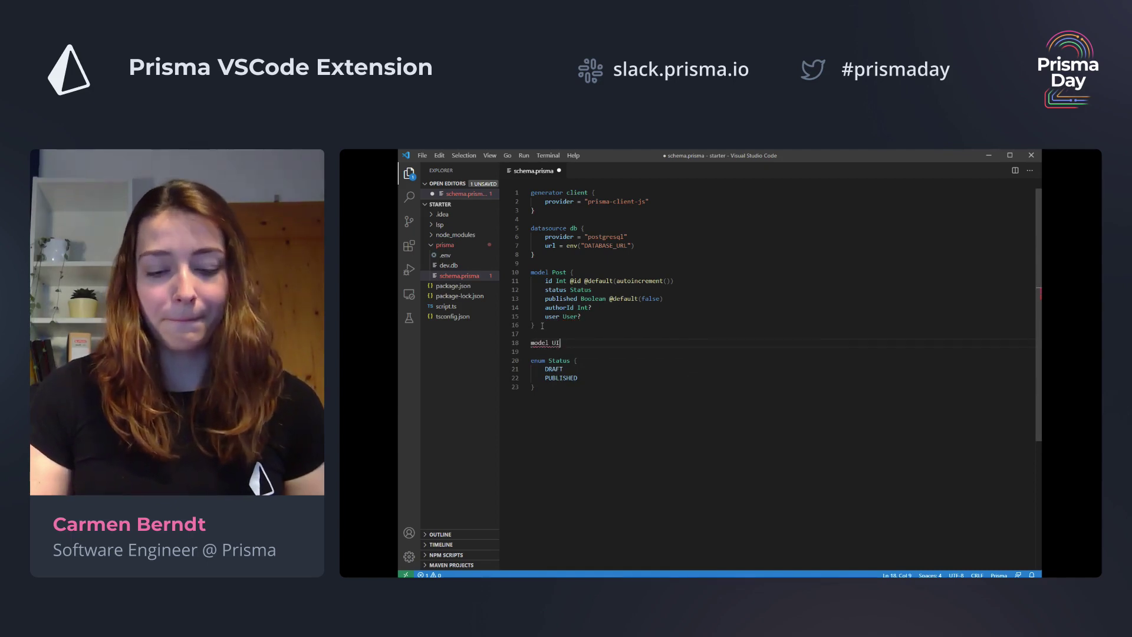
pyautogui.write('er ')
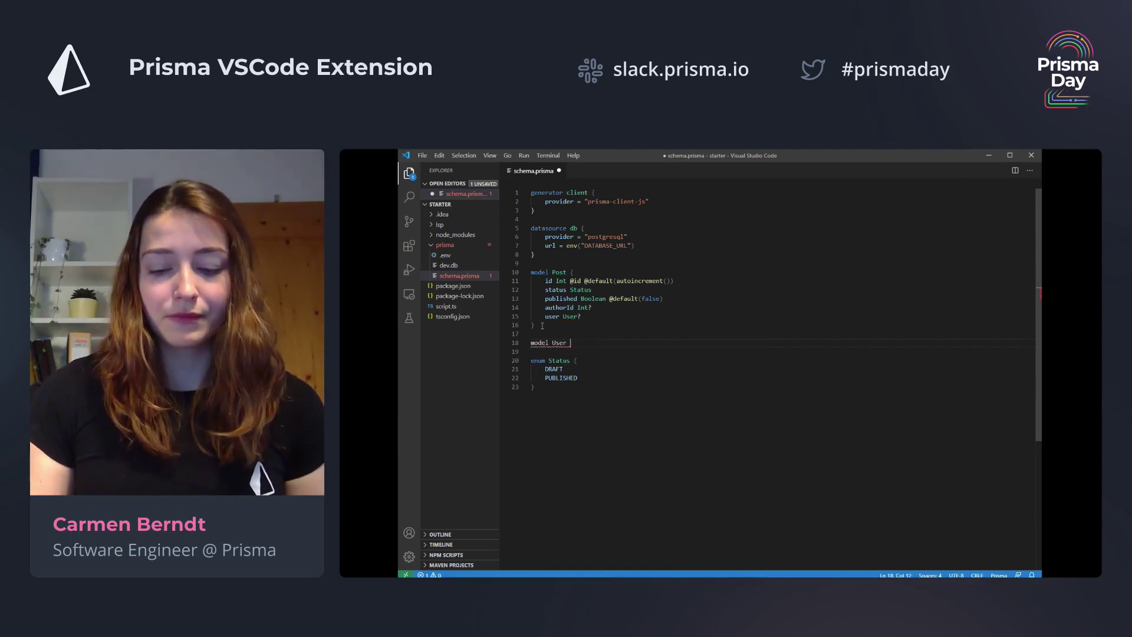
pyautogui.write('{')
pyautogui.press('Return')
pyautogui.write('emai')
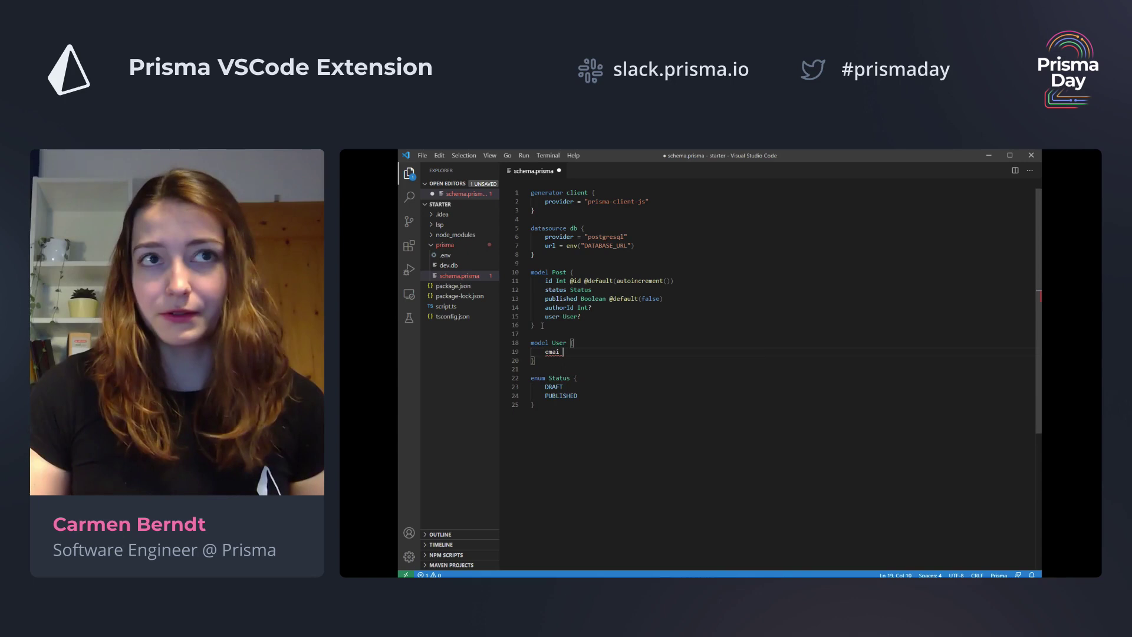
pyautogui.write('l ')
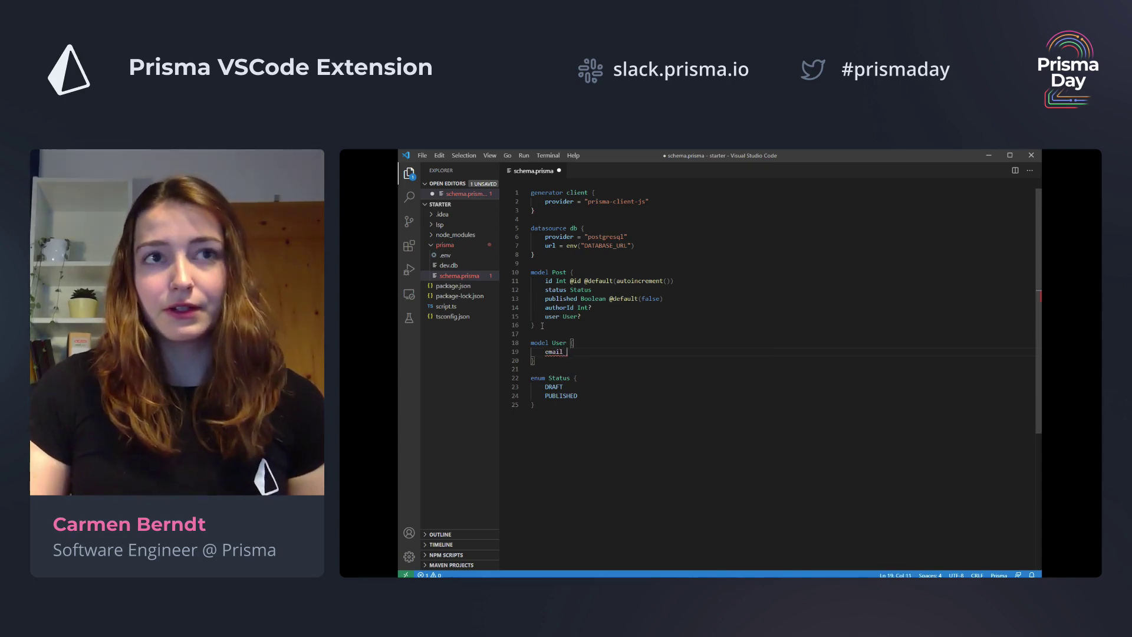
pyautogui.write('String')
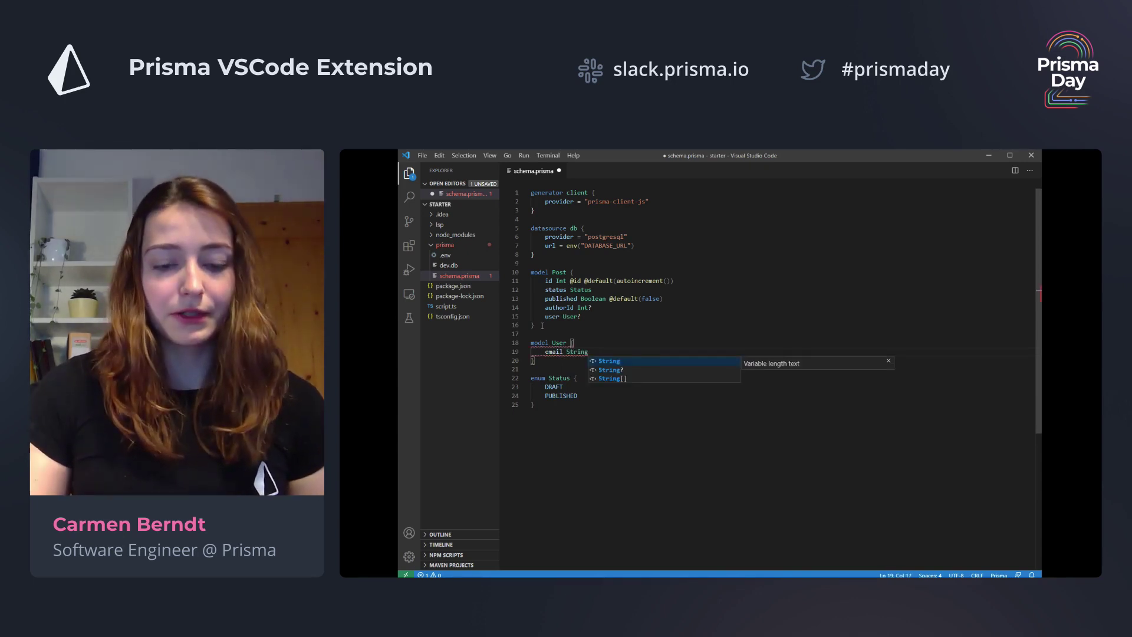
pyautogui.write(' @unique')
pyautogui.press('Return')
pyautogui.write('id')
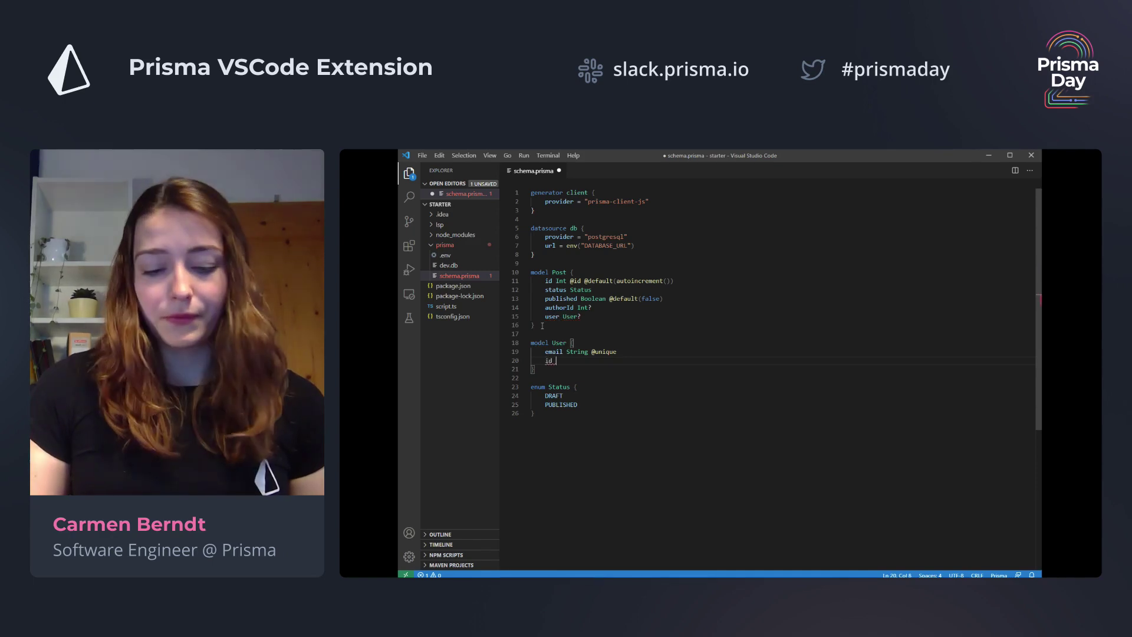
pyautogui.write(' Int ')
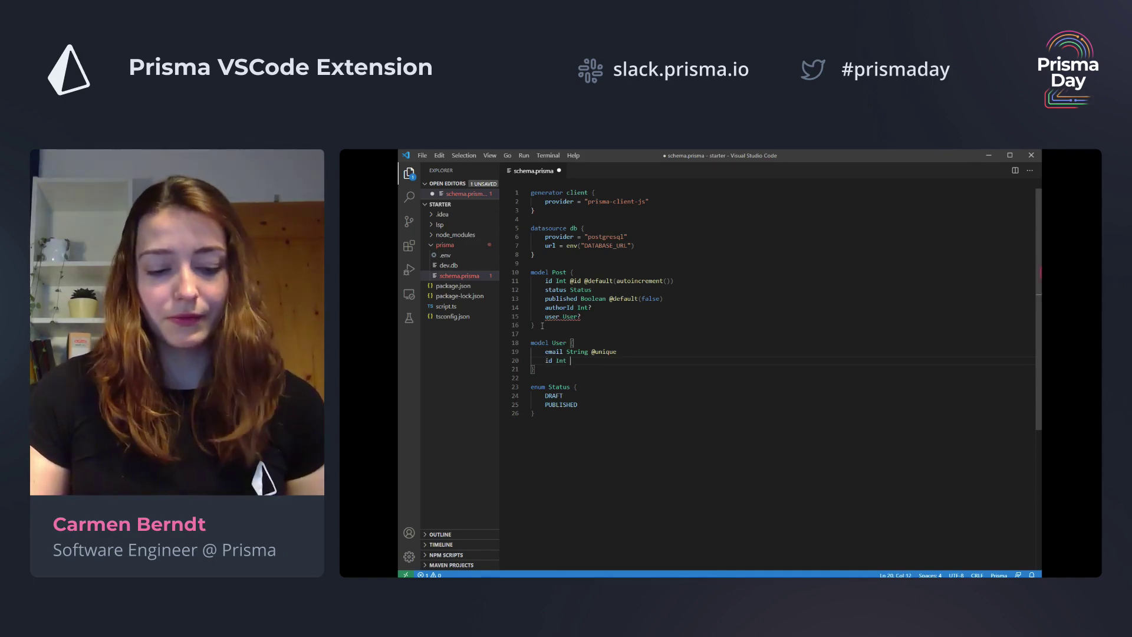
pyautogui.write('@default(')
pyautogui.write('auto')
pyautogui.press('Return')
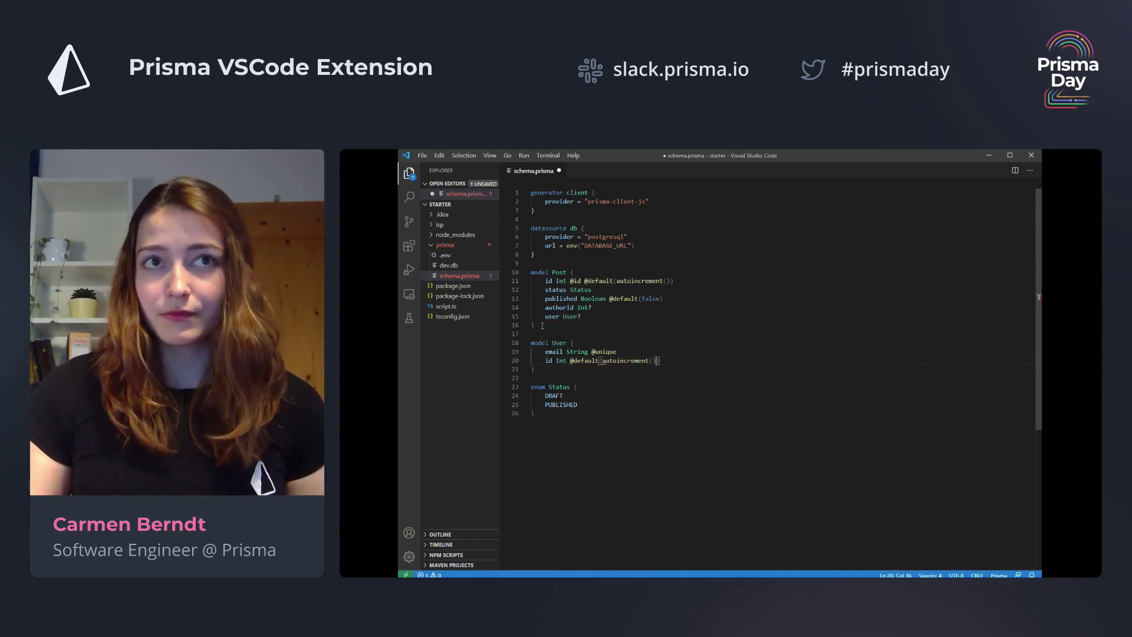
pyautogui.write(') @id')
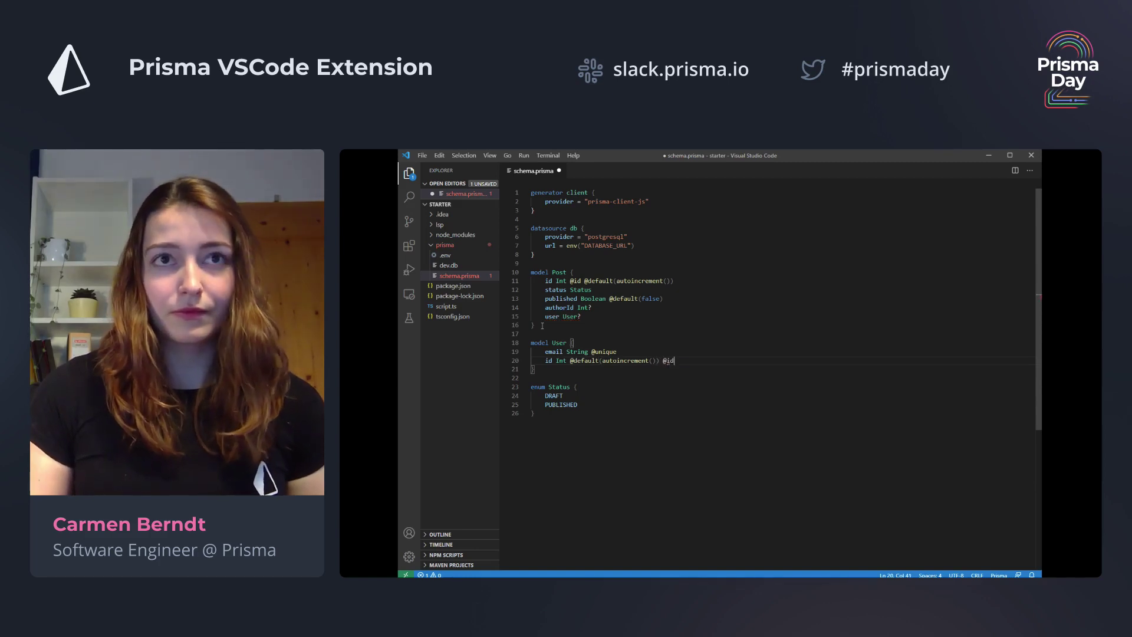
pyautogui.press('Return')
pyautogui.write('name')
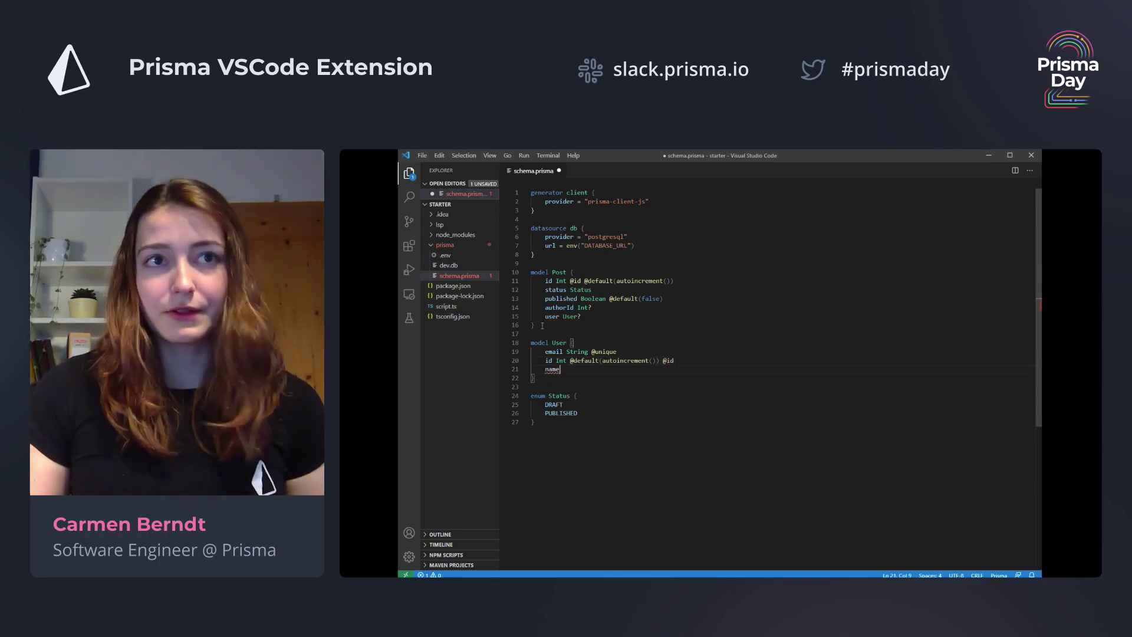
pyautogui.write(' String')
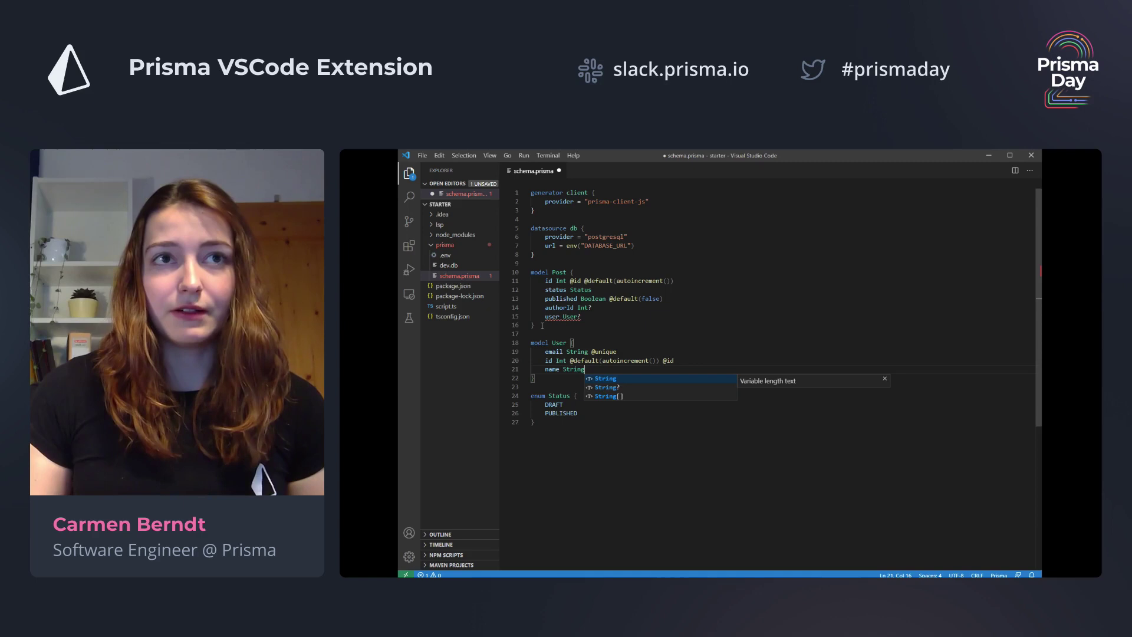
pyautogui.write('?')
pyautogui.press('Return')
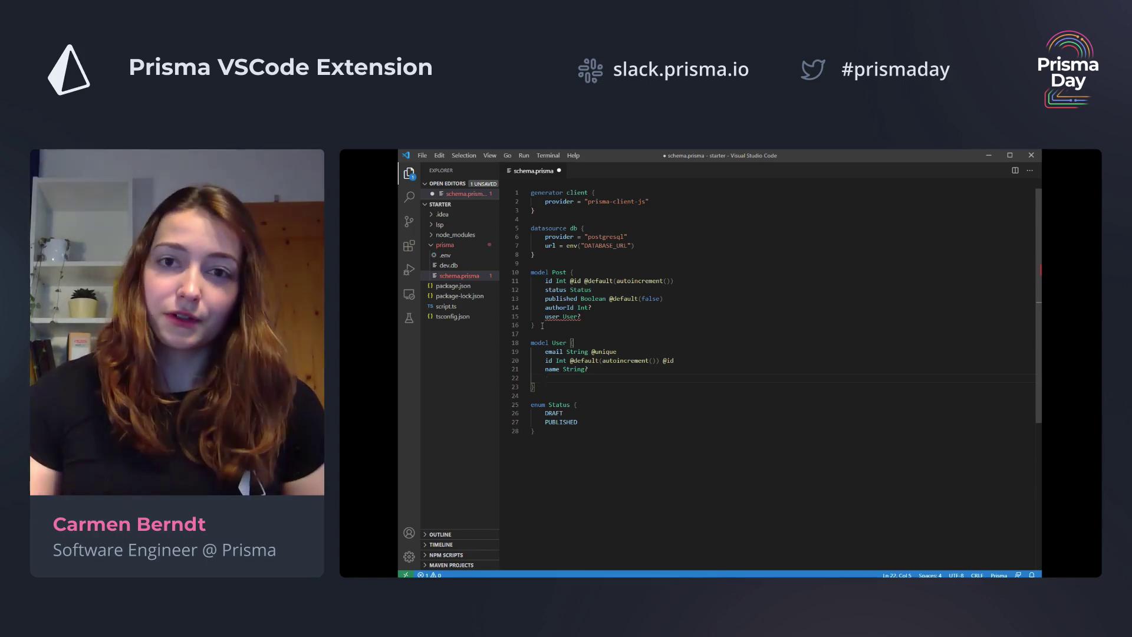
pyautogui.write('p')
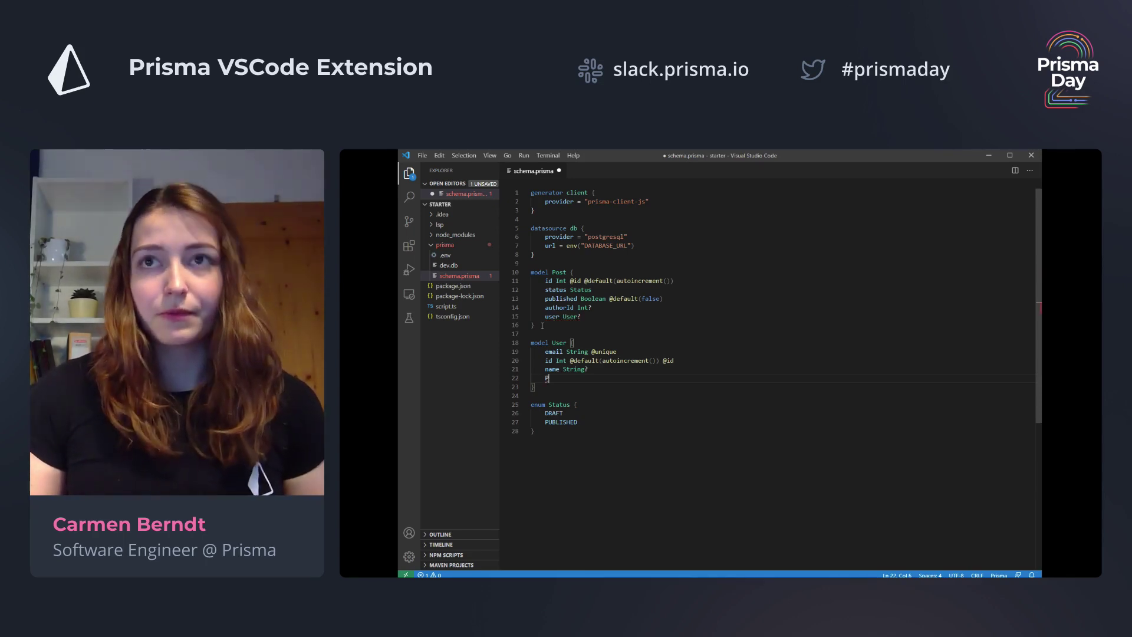
pyautogui.write(' Post')
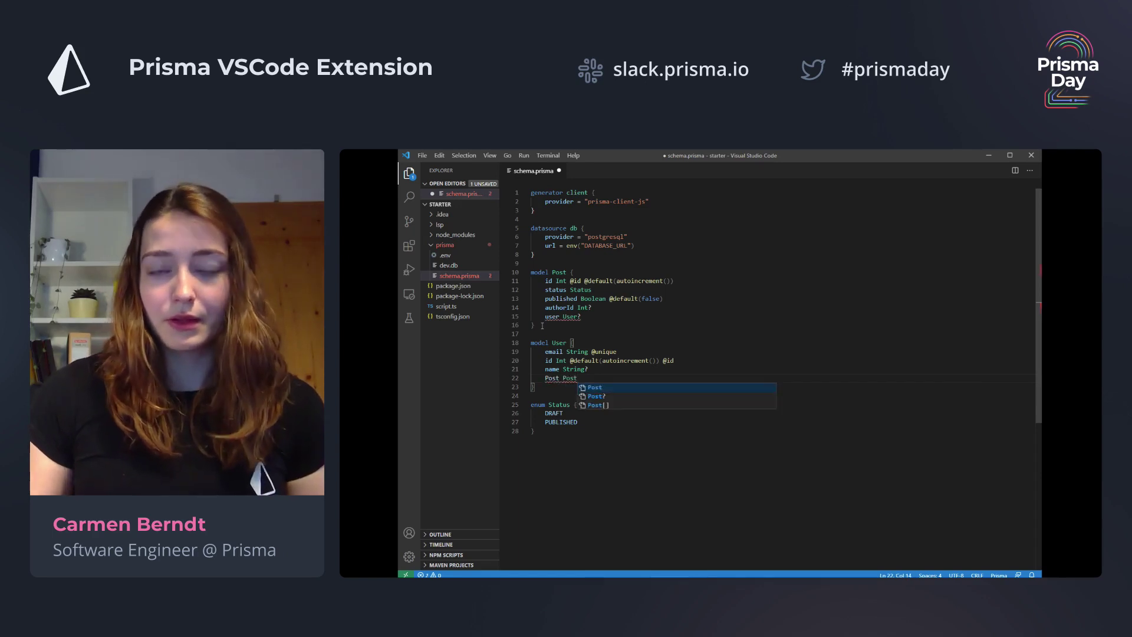
pyautogui.press('Return')
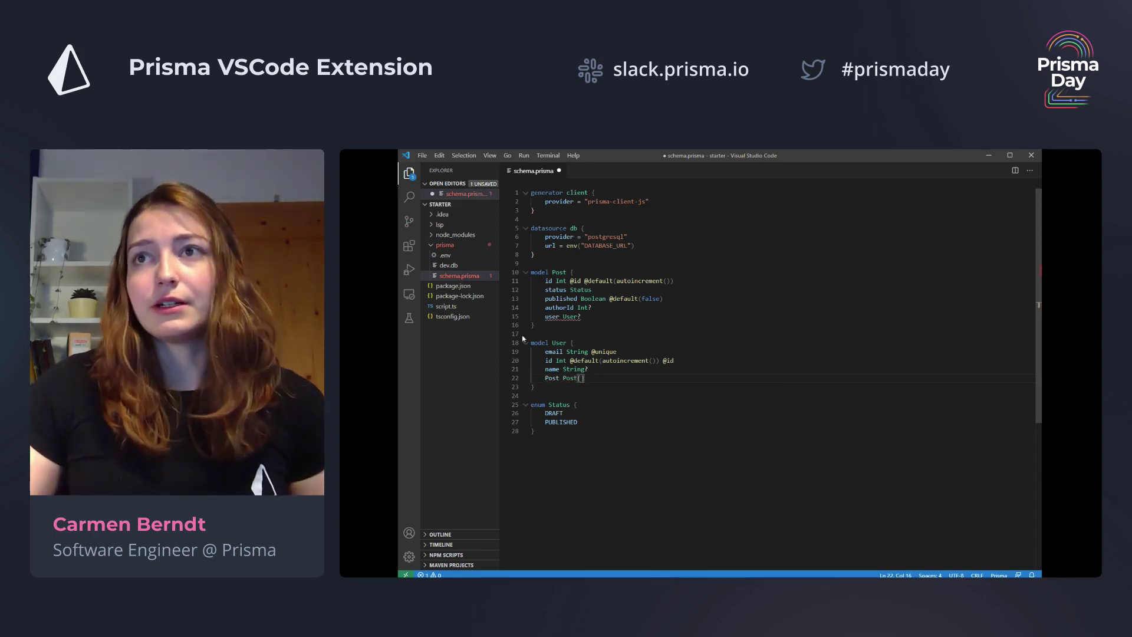
pyautogui.click(608, 317)
pyautogui.write('@rel')
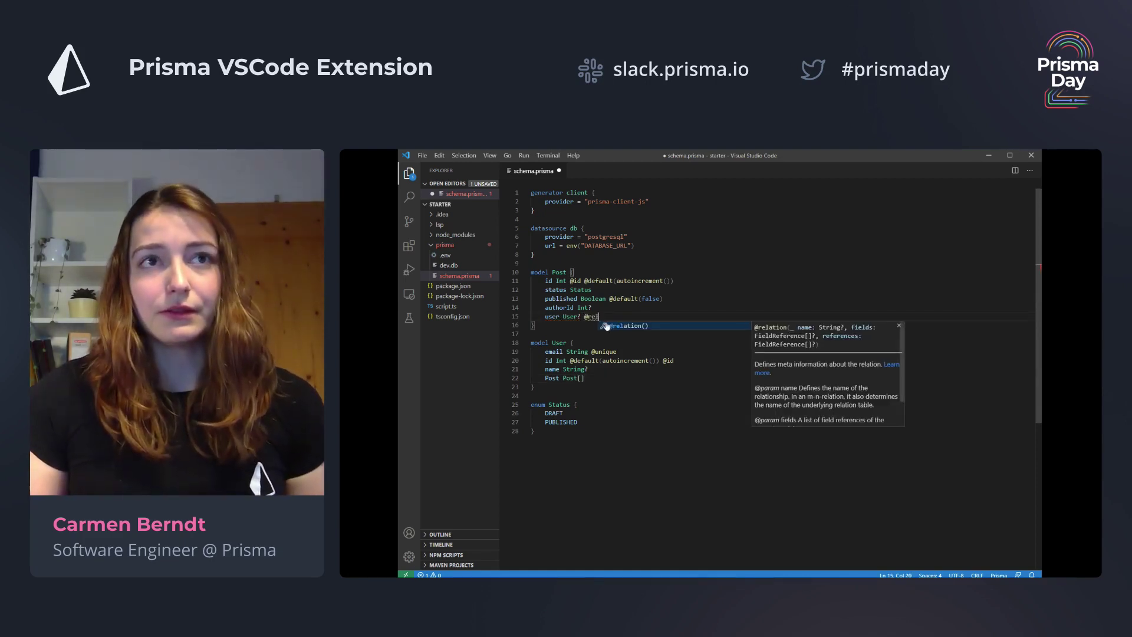
pyautogui.press('Return')
pyautogui.hotkey('ctrl', 'space')
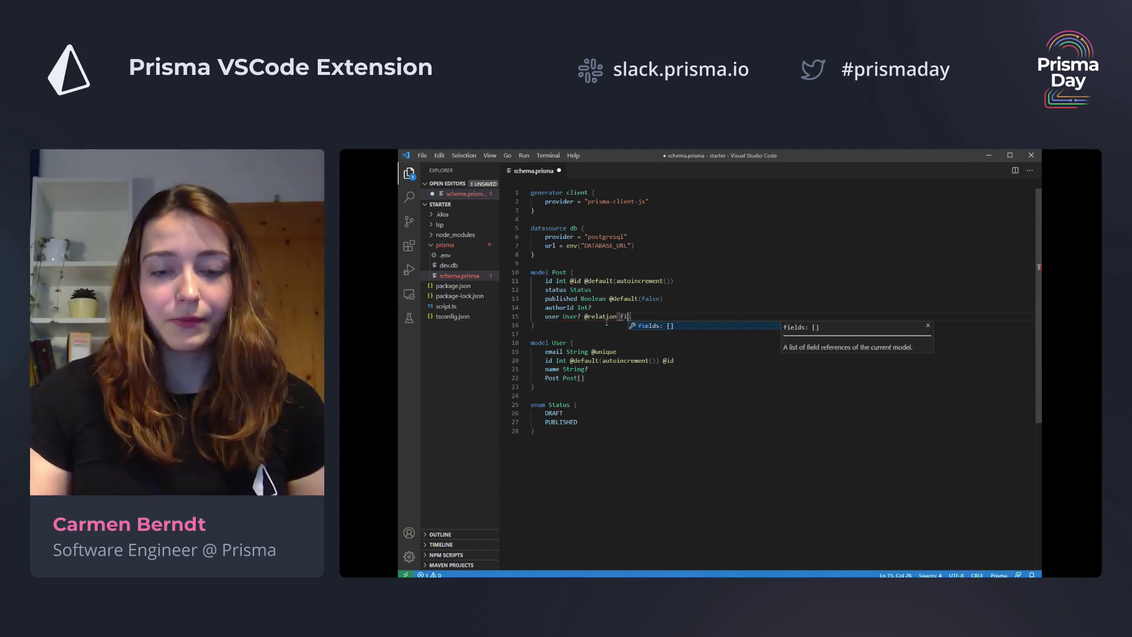
pyautogui.press('Return')
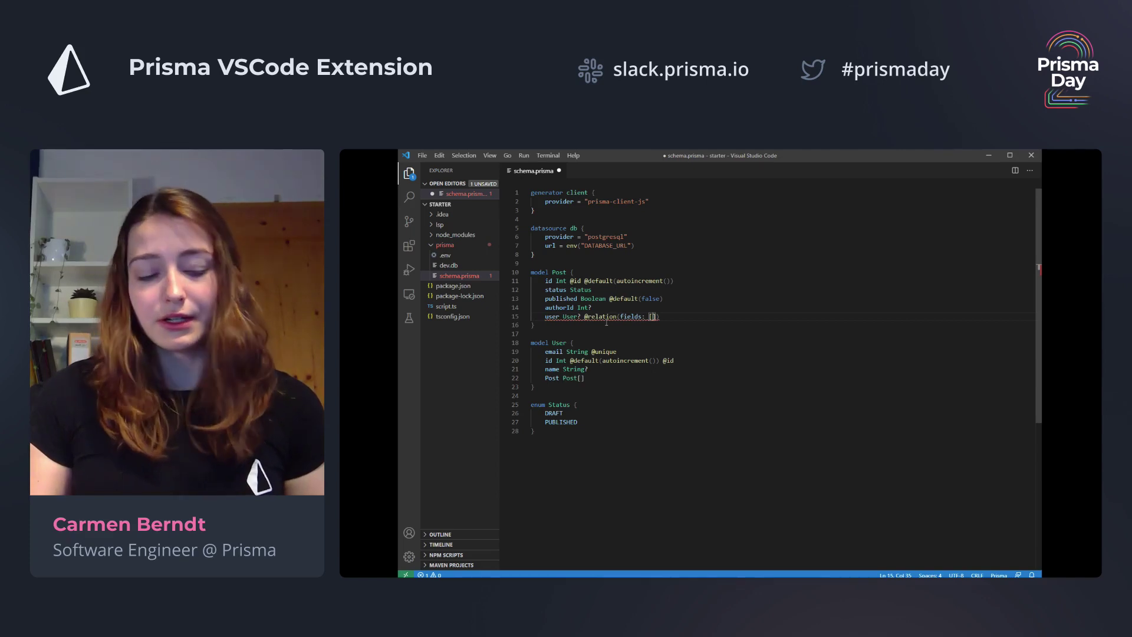
pyautogui.hotkey('ctrl', 'space')
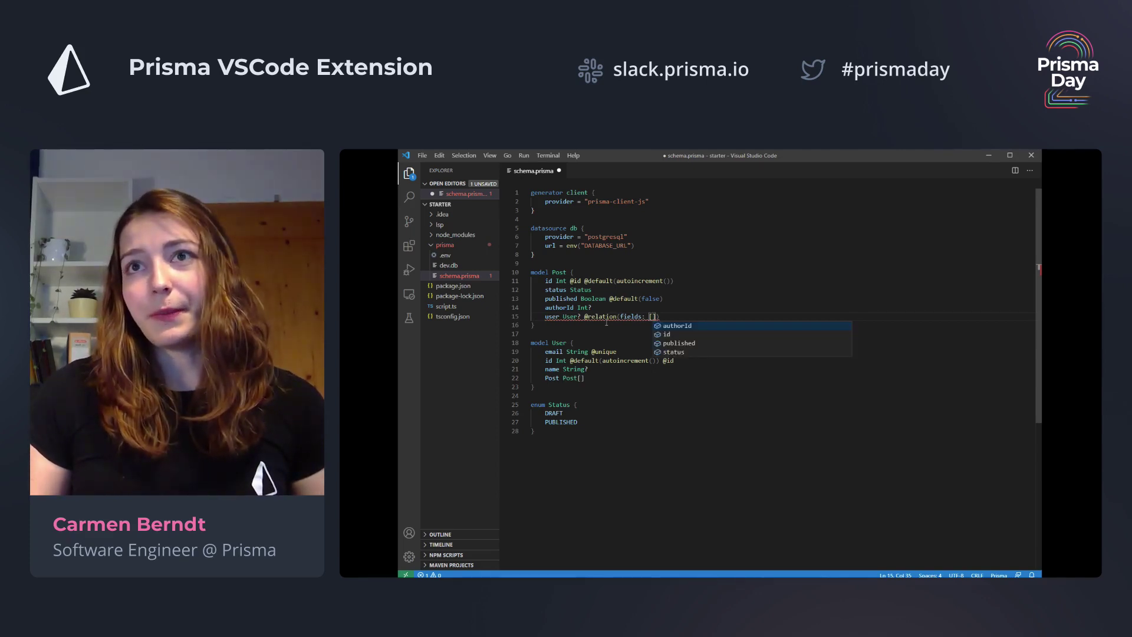
pyautogui.press('Return')
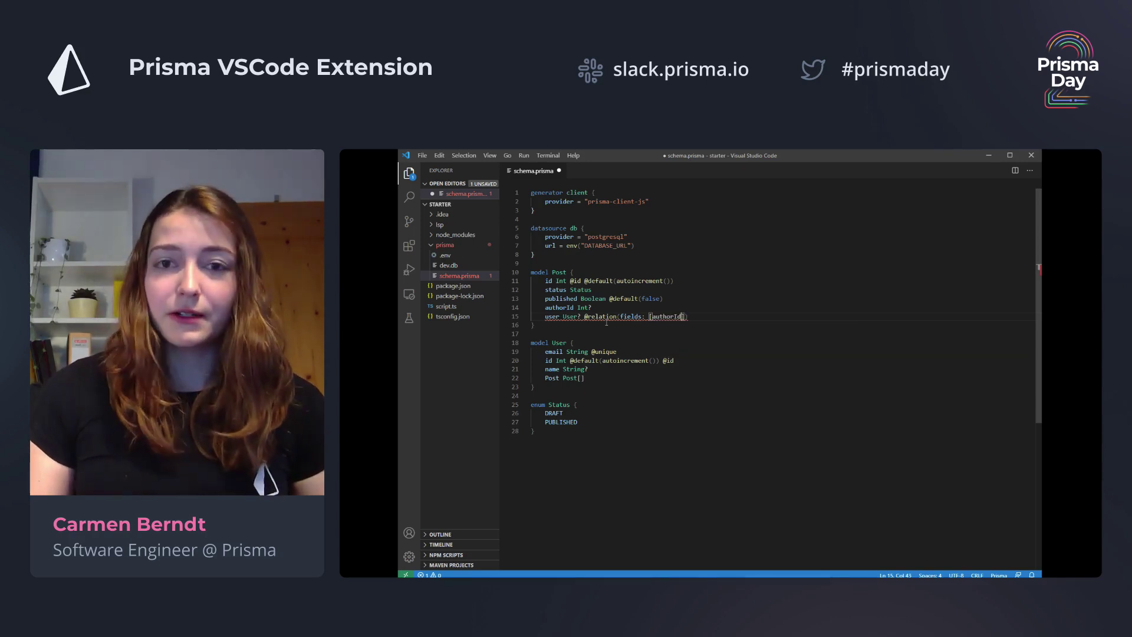
# Add references: [id] to the relation and insert a blank line after Post.
pyautogui.hotkey('ctrl', 'space')
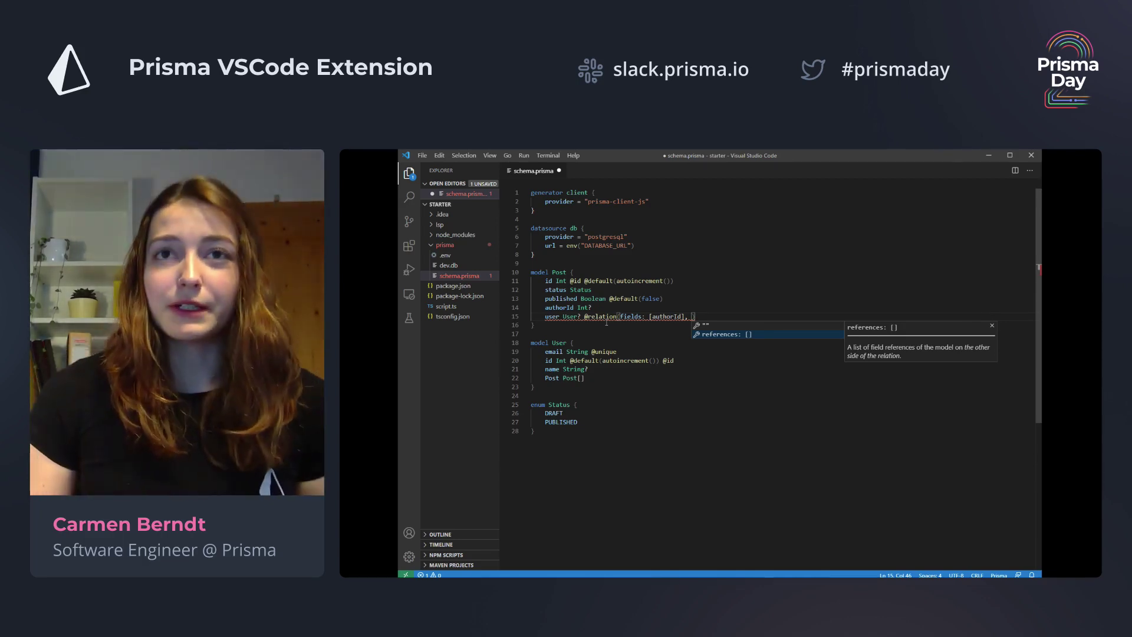
pyautogui.press('Return')
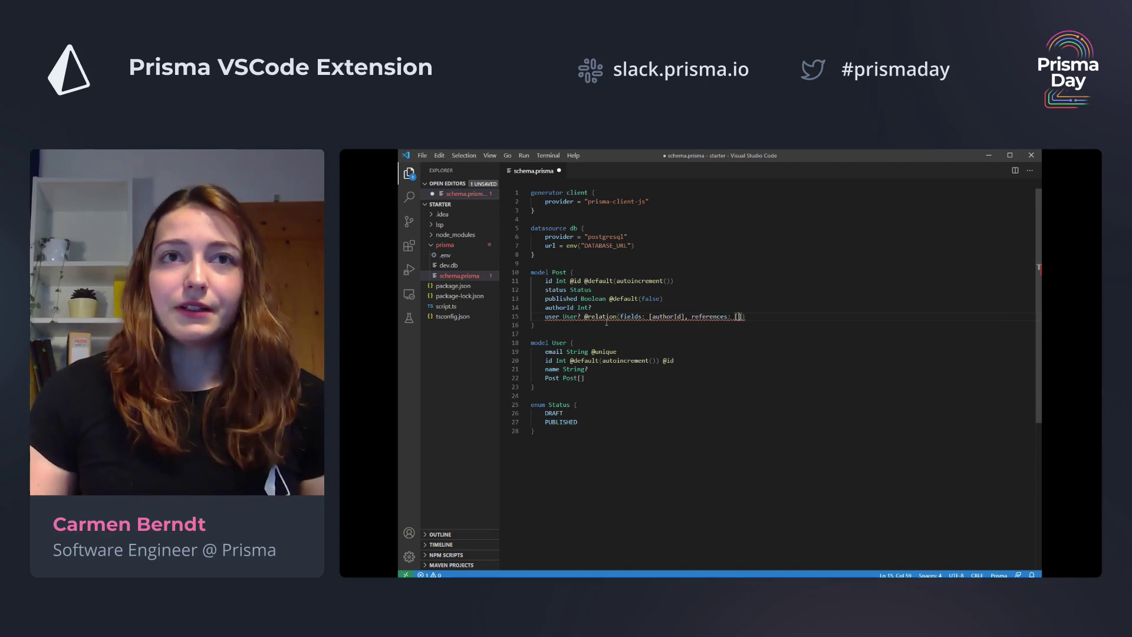
pyautogui.hotkey('ctrl', 'space')
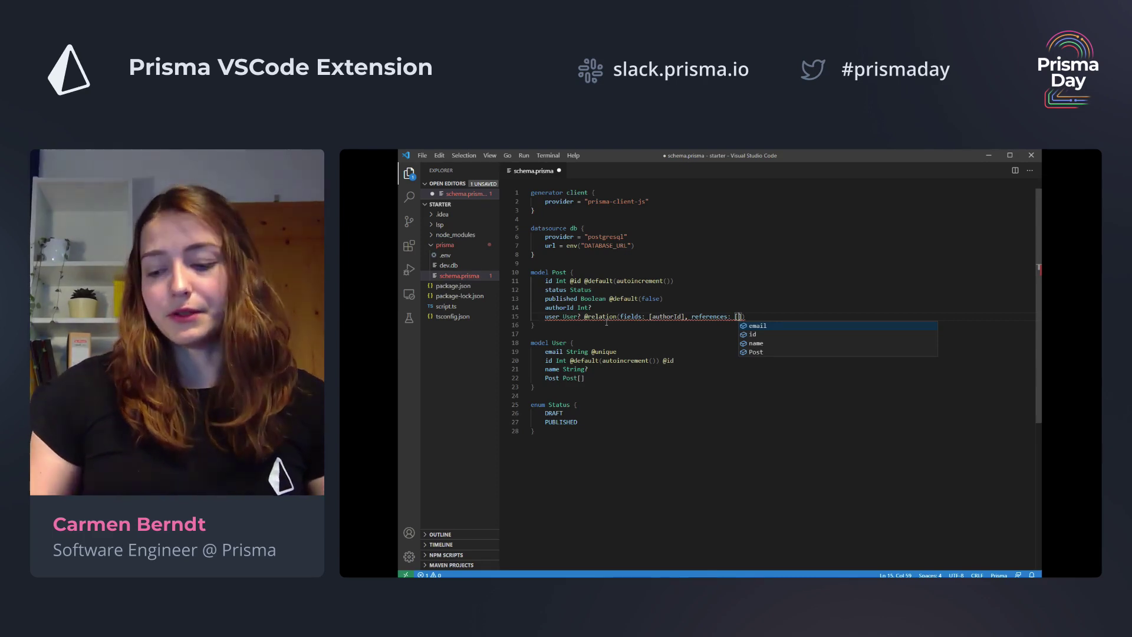
pyautogui.press('Return')
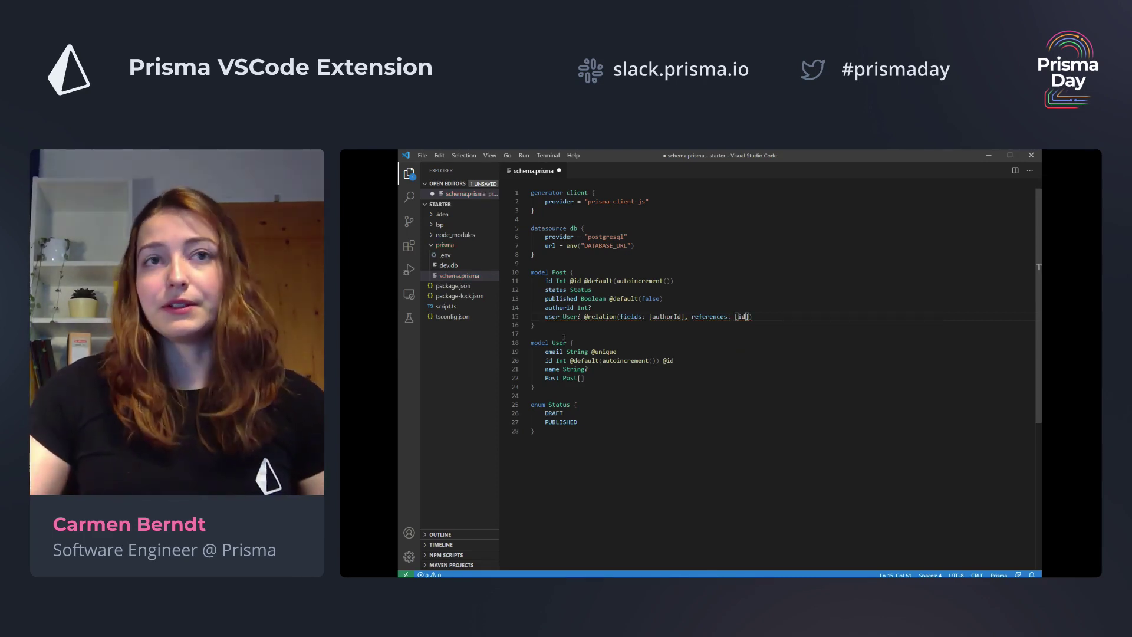
pyautogui.click(558, 335)
pyautogui.press('Return')
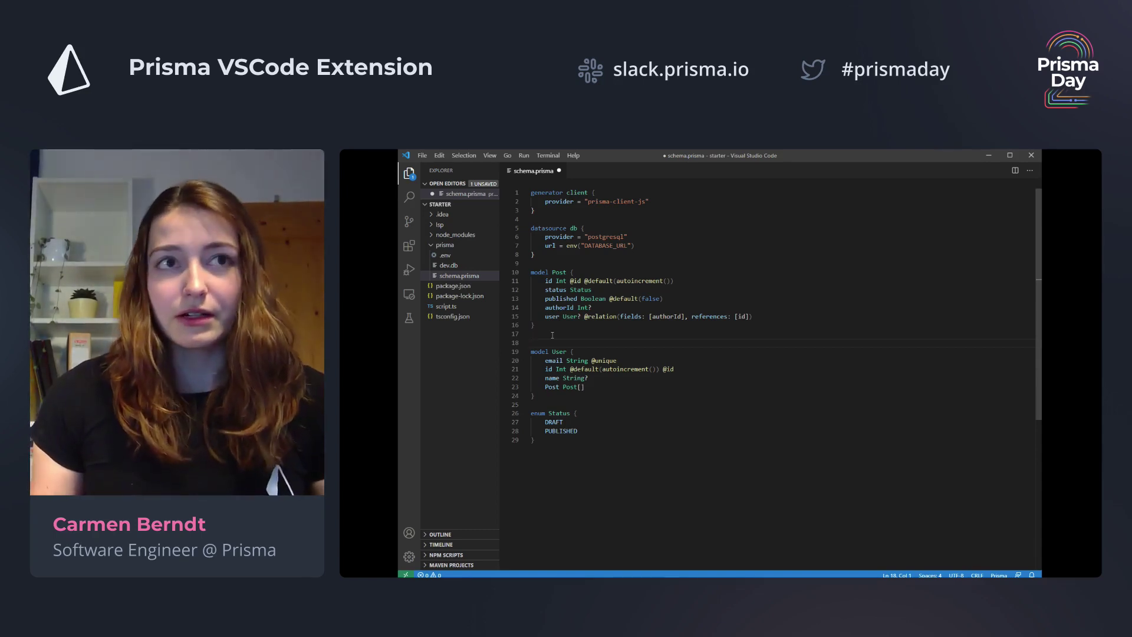
pyautogui.write('mod')
pyautogui.write('///')
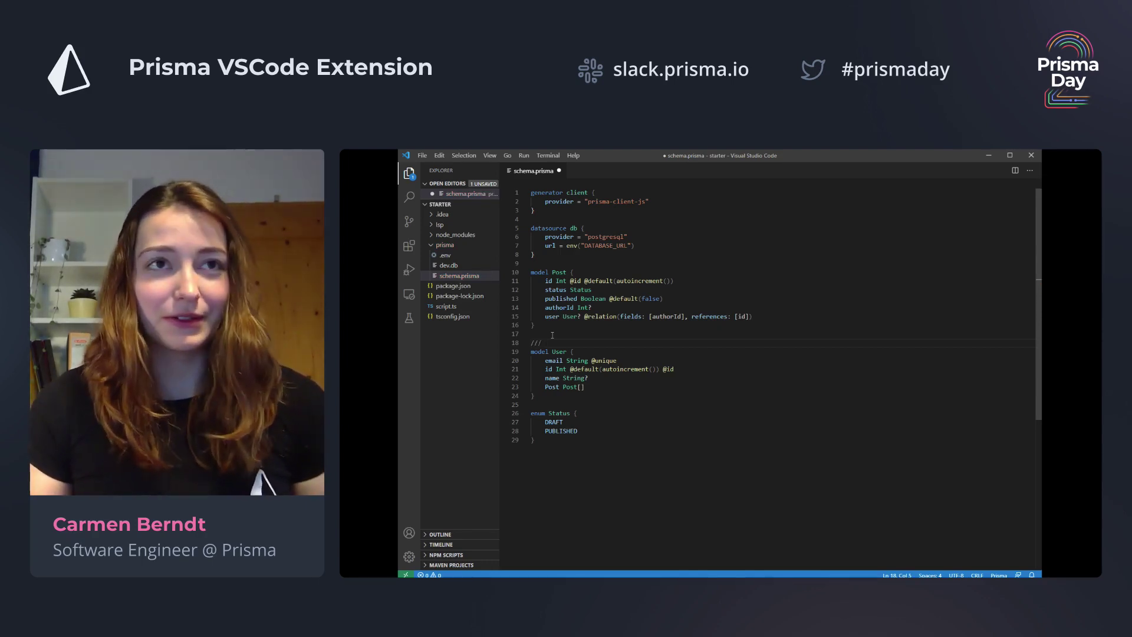
pyautogui.write('this is a')
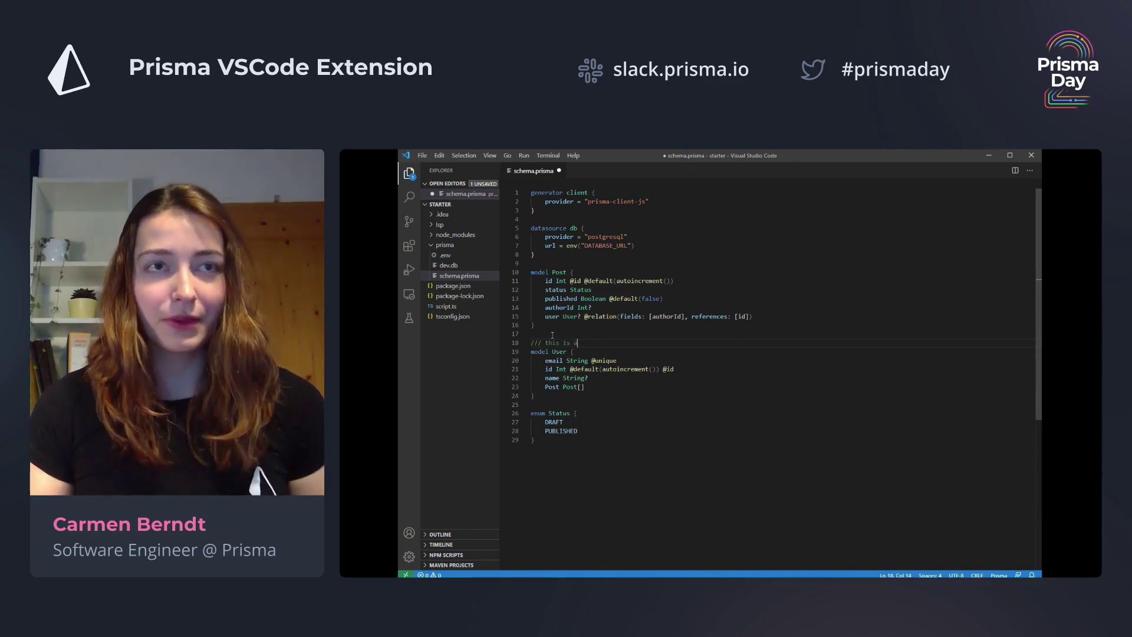
pyautogui.write(' great commenty')
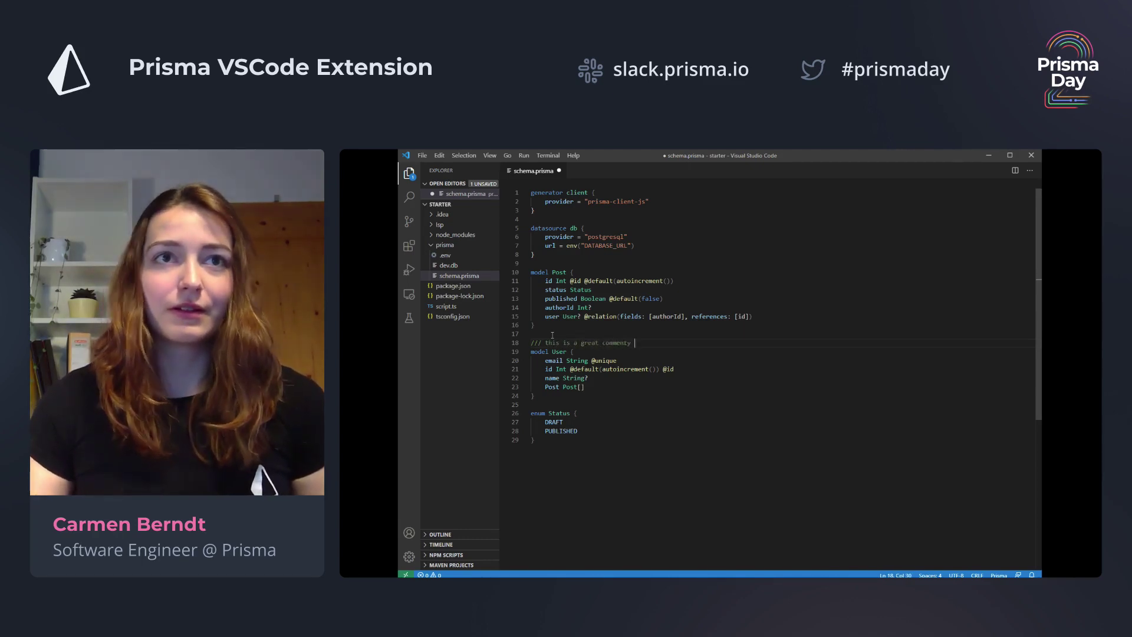
# Add /// doc comments above User and Status, then select the entire schema.
pyautogui.press('BackSpace')
pyautogui.press('BackSpace')
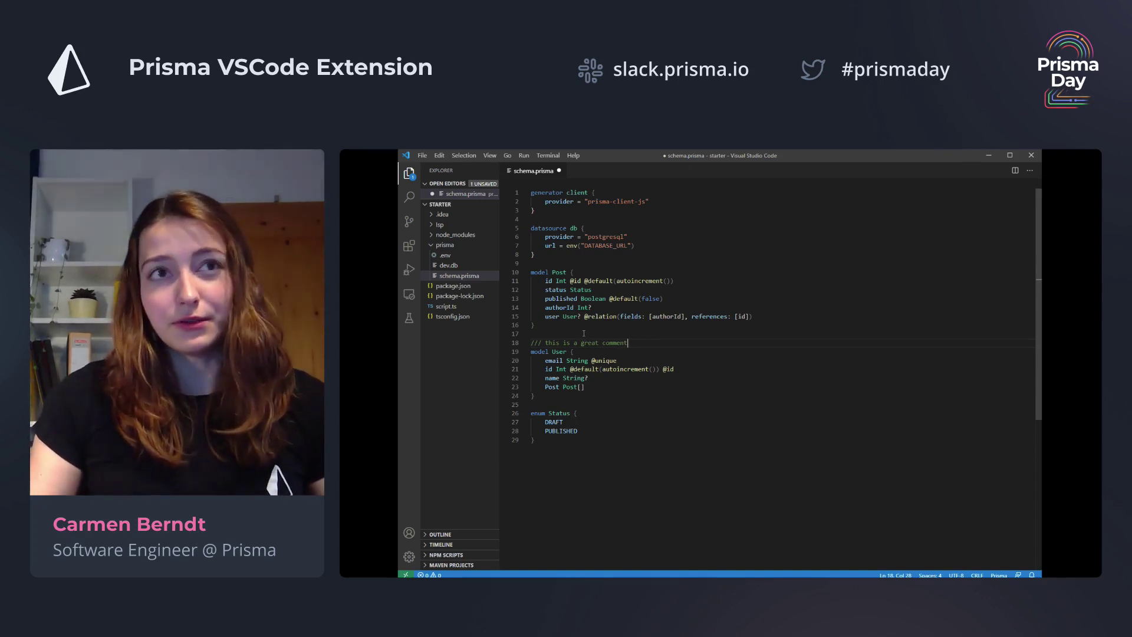
pyautogui.moveTo(571, 316)
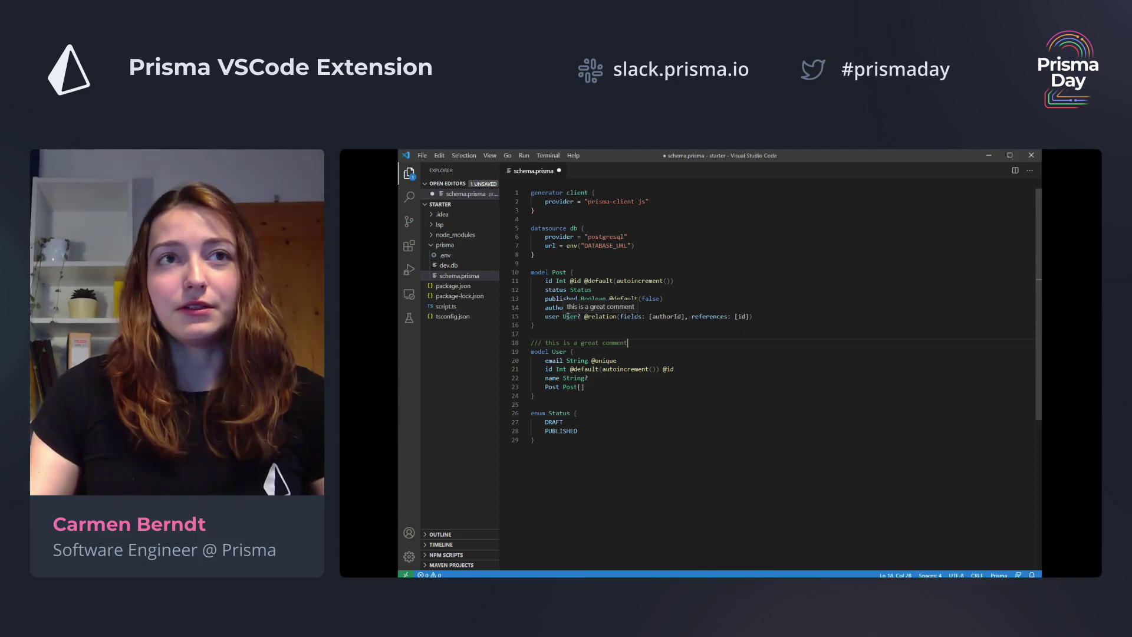
pyautogui.click(540, 403)
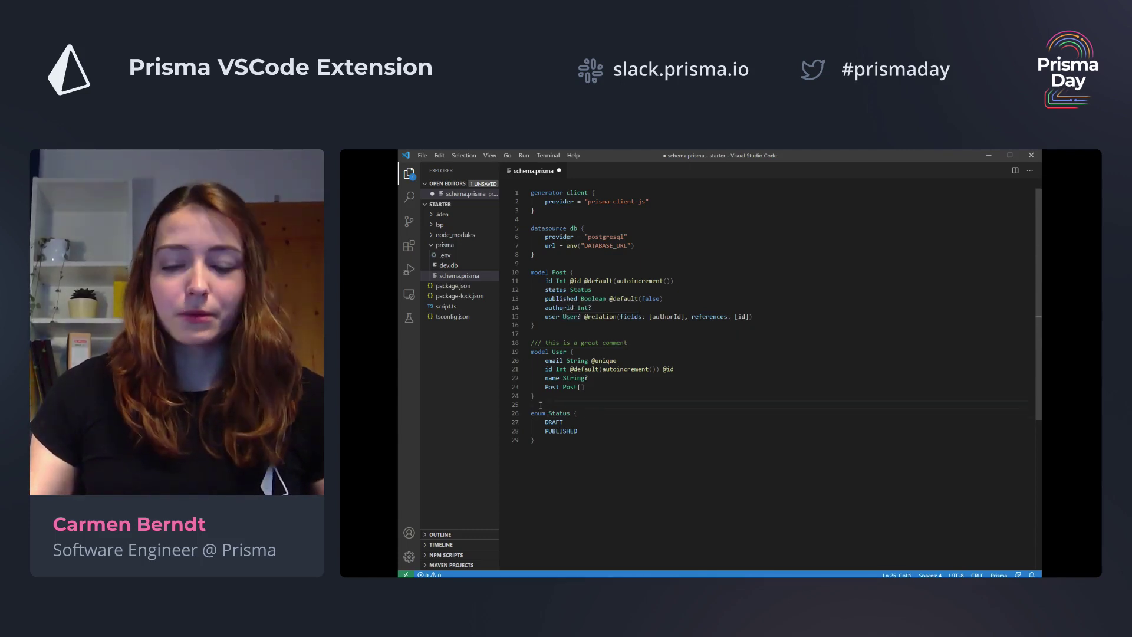
pyautogui.press('Return')
pyautogui.write('//')
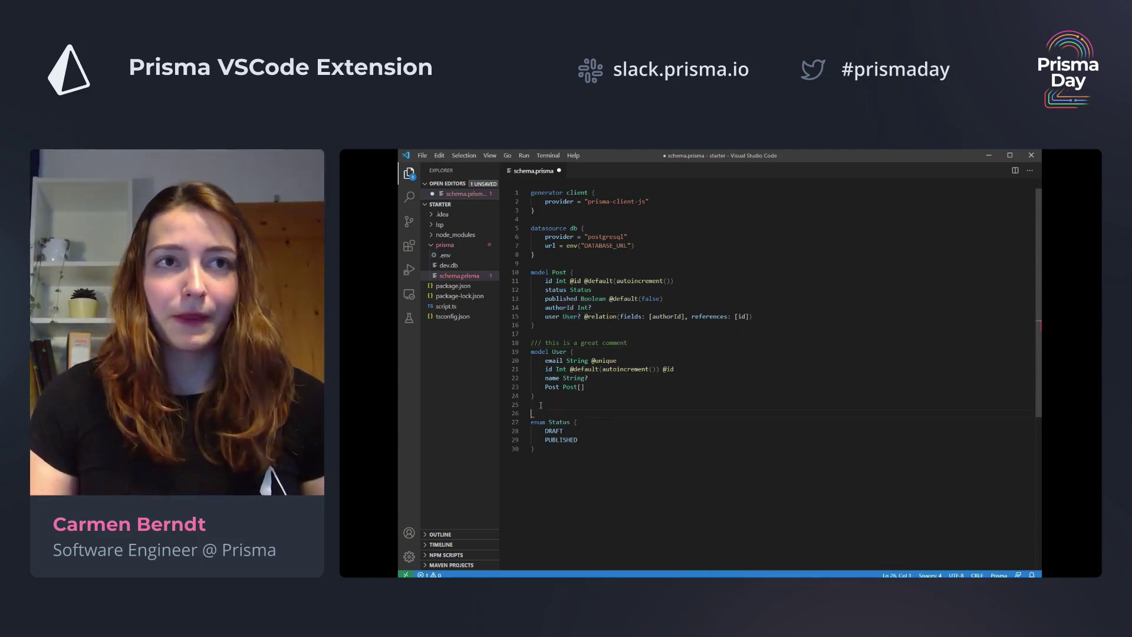
pyautogui.write('/// this is a comment')
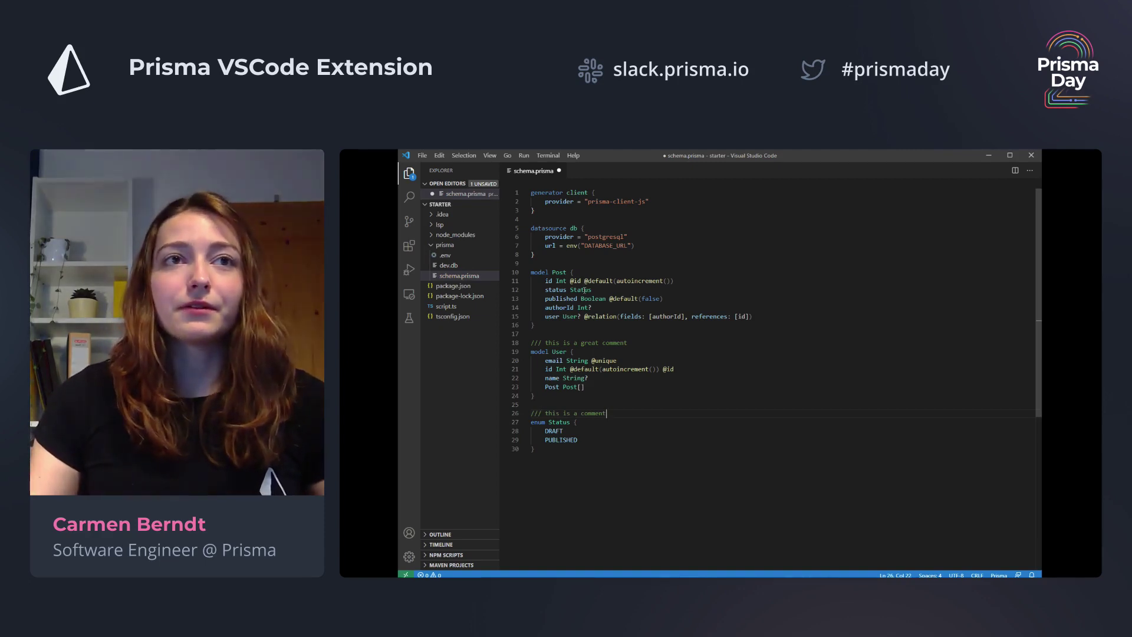
pyautogui.moveTo(580, 289)
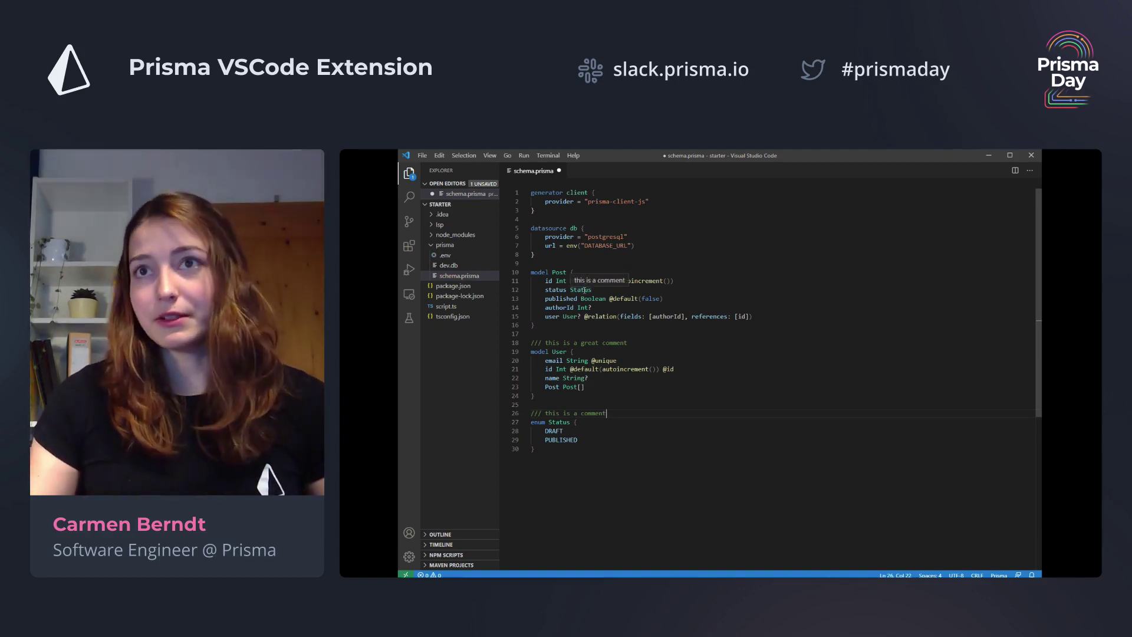
pyautogui.click(651, 298)
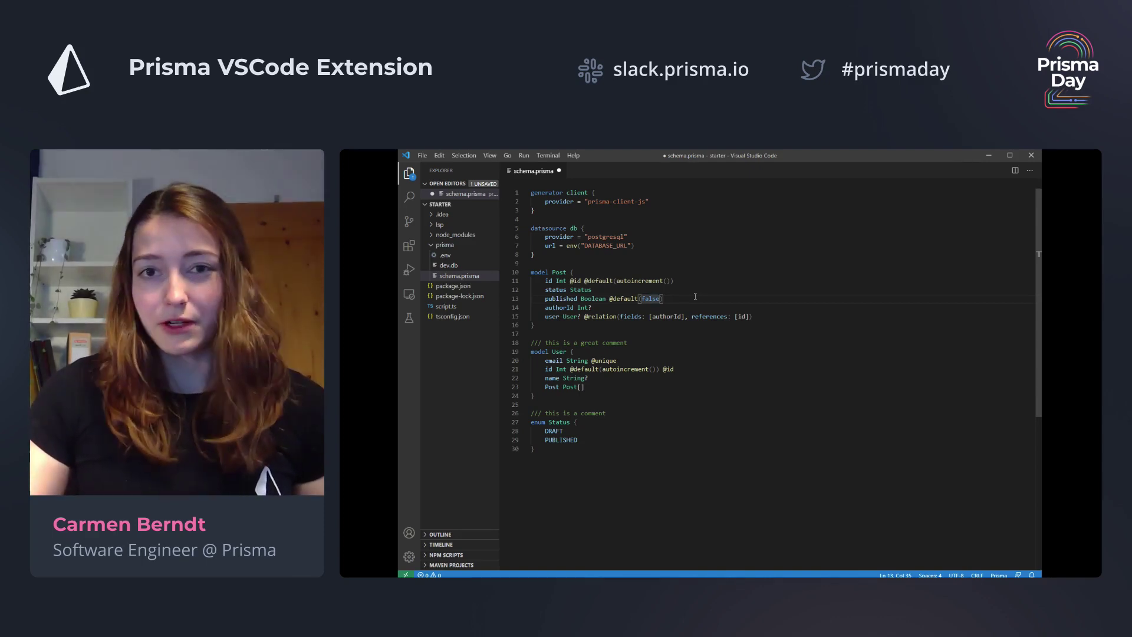
pyautogui.hotkey('ctrl', 'a')
# Paste the larger schema with Profile, Role, Customer, Order and Category over the old one.
pyautogui.hotkey('ctrl', 'v')
pyautogui.scroll(5, 687, 296)
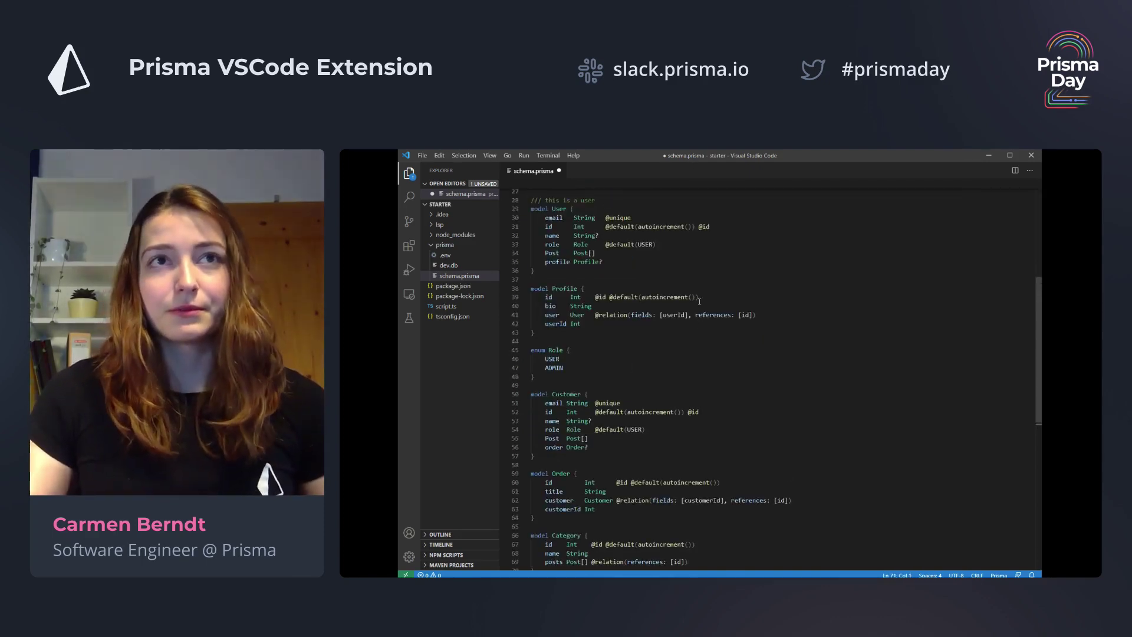
pyautogui.scroll(5, 692, 303)
pyautogui.click(692, 303)
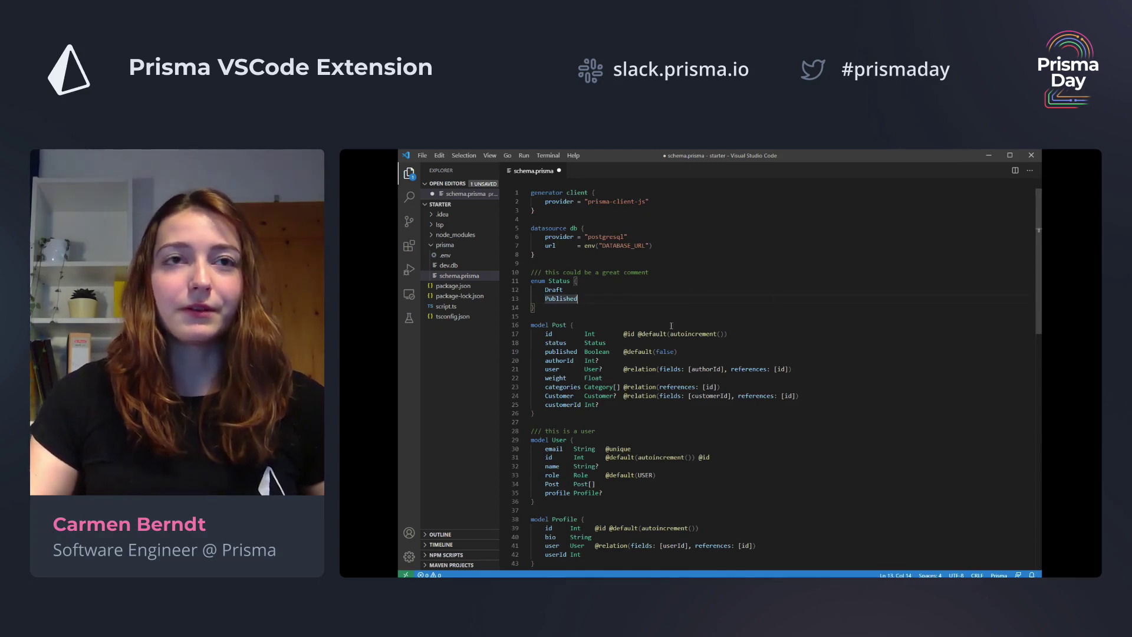
pyautogui.scroll(-3, 672, 325)
pyautogui.scroll(2, 649, 298)
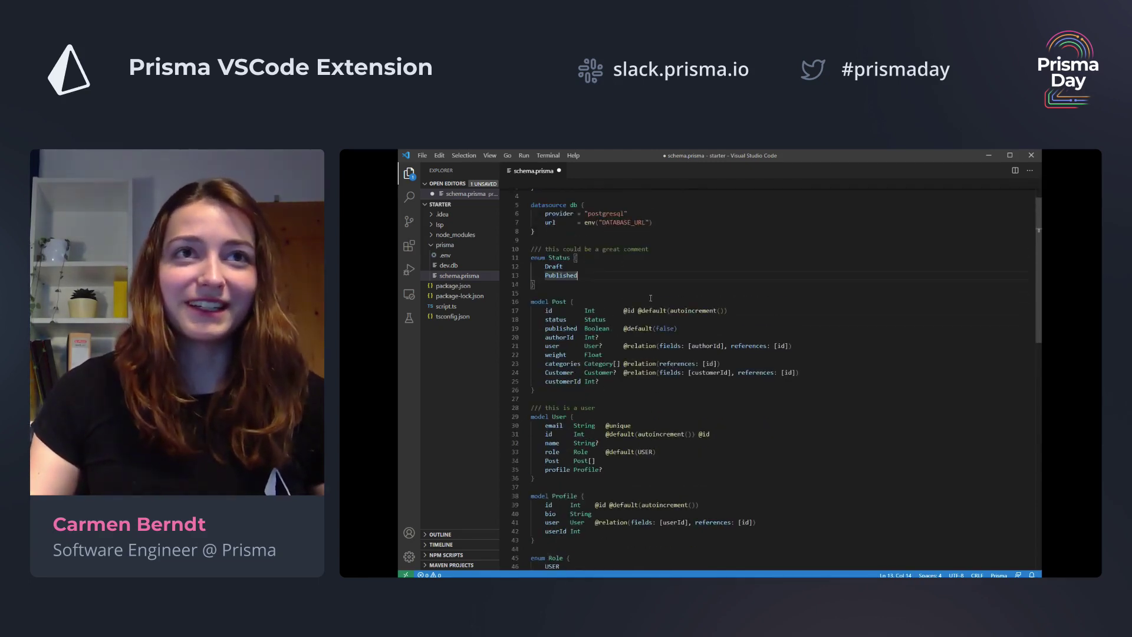
pyautogui.click(650, 298)
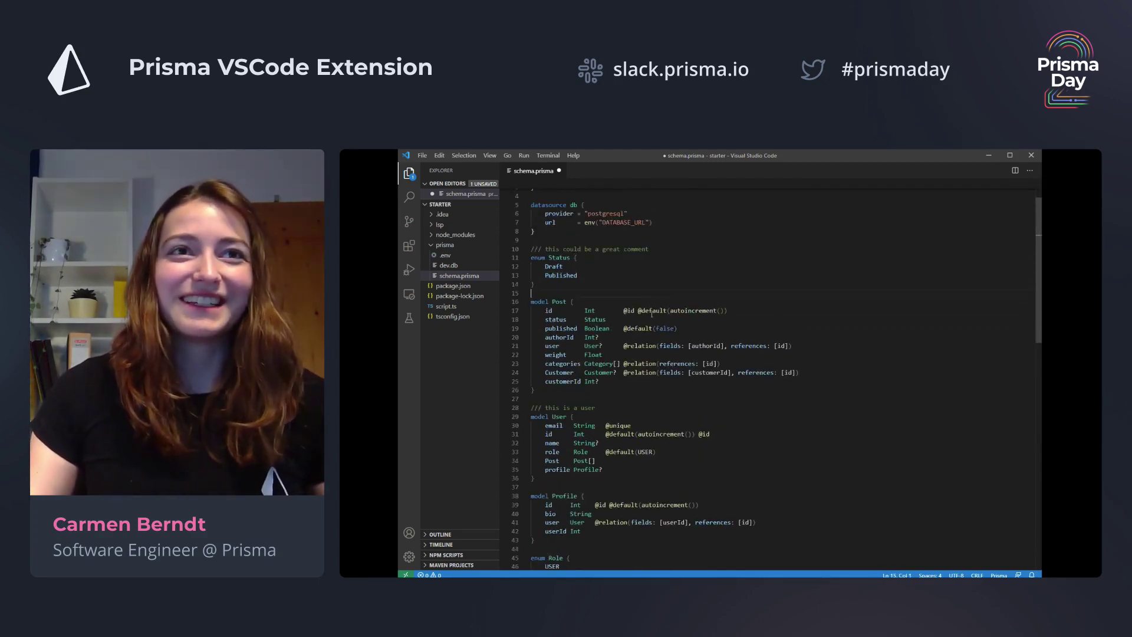
pyautogui.click(609, 355)
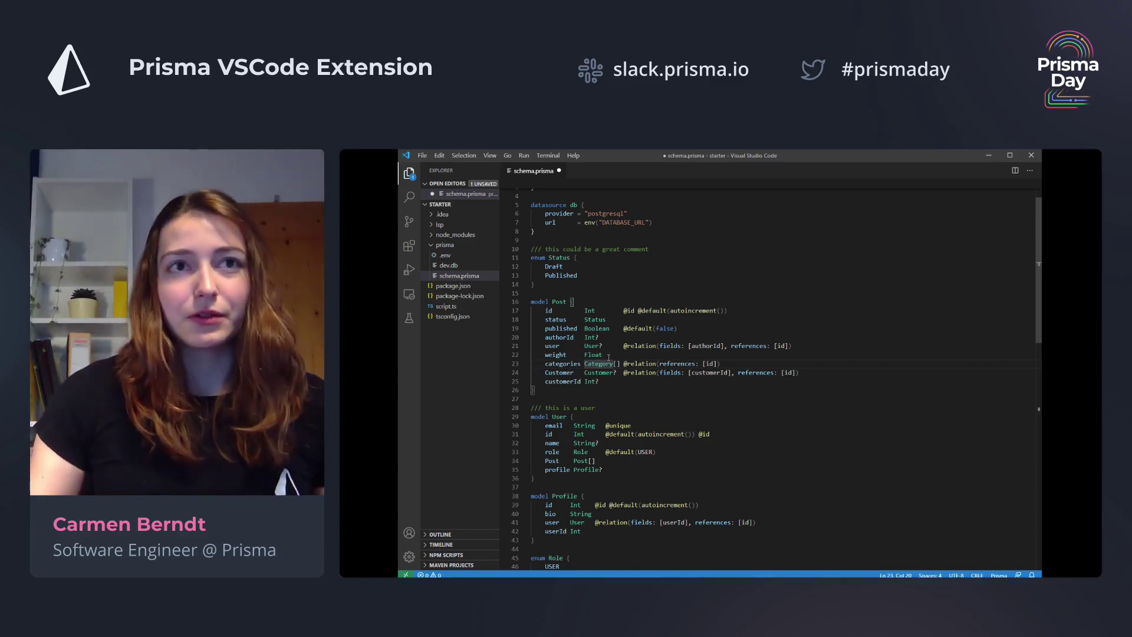
pyautogui.moveTo(598, 364)
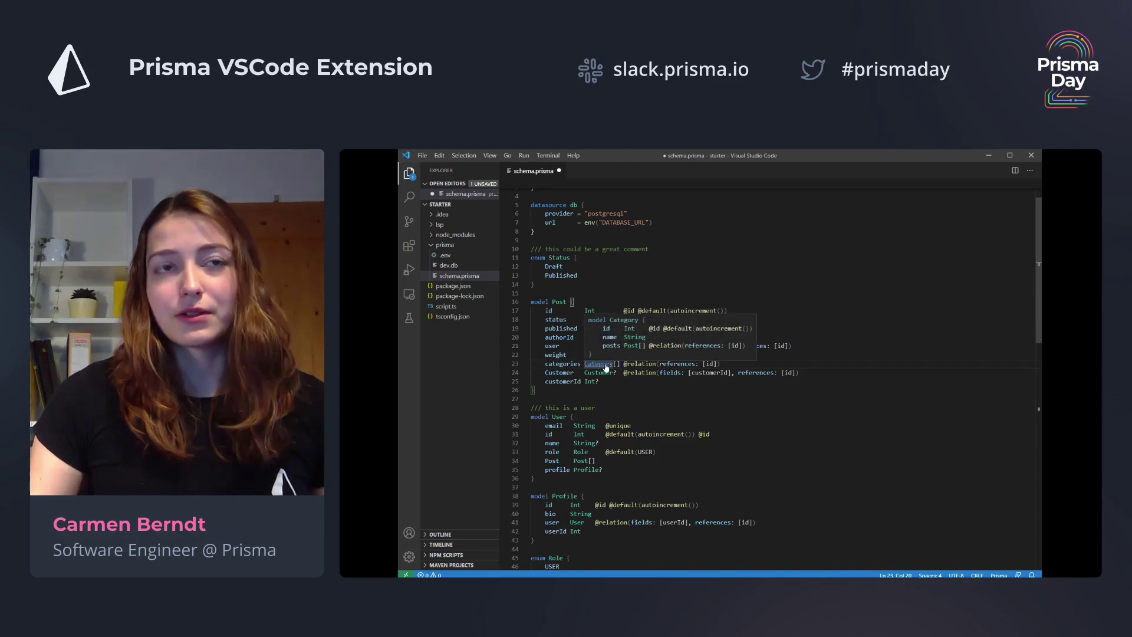
# Use Go to Definition on the categories field's Category type to reach its model.
pyautogui.rightClick(604, 363)
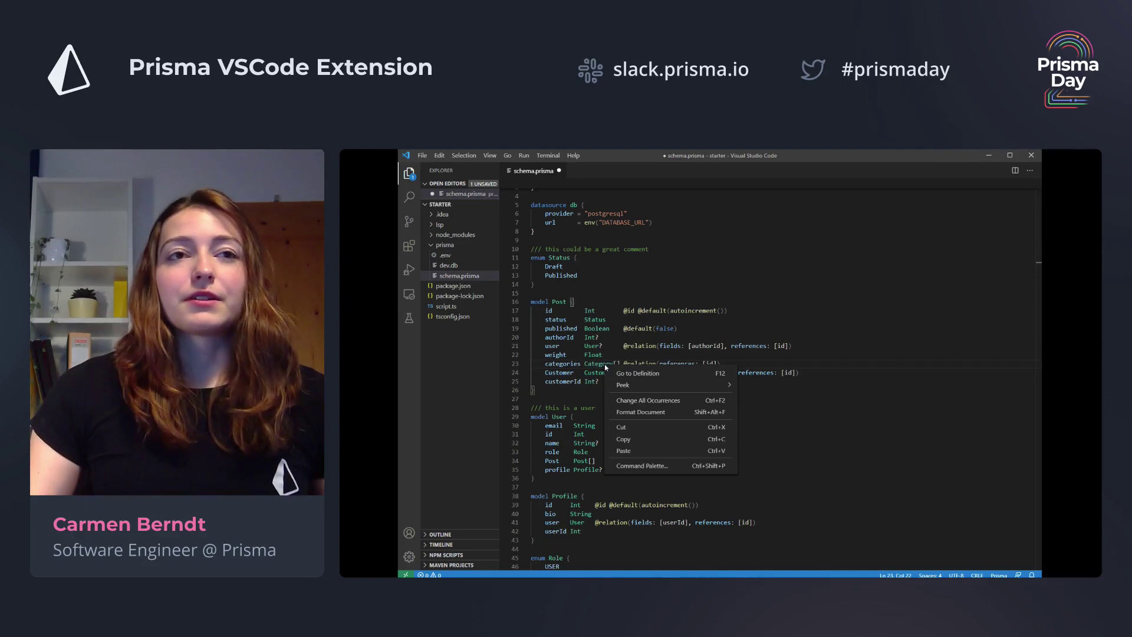
pyautogui.click(637, 373)
pyautogui.scroll(4, 629, 260)
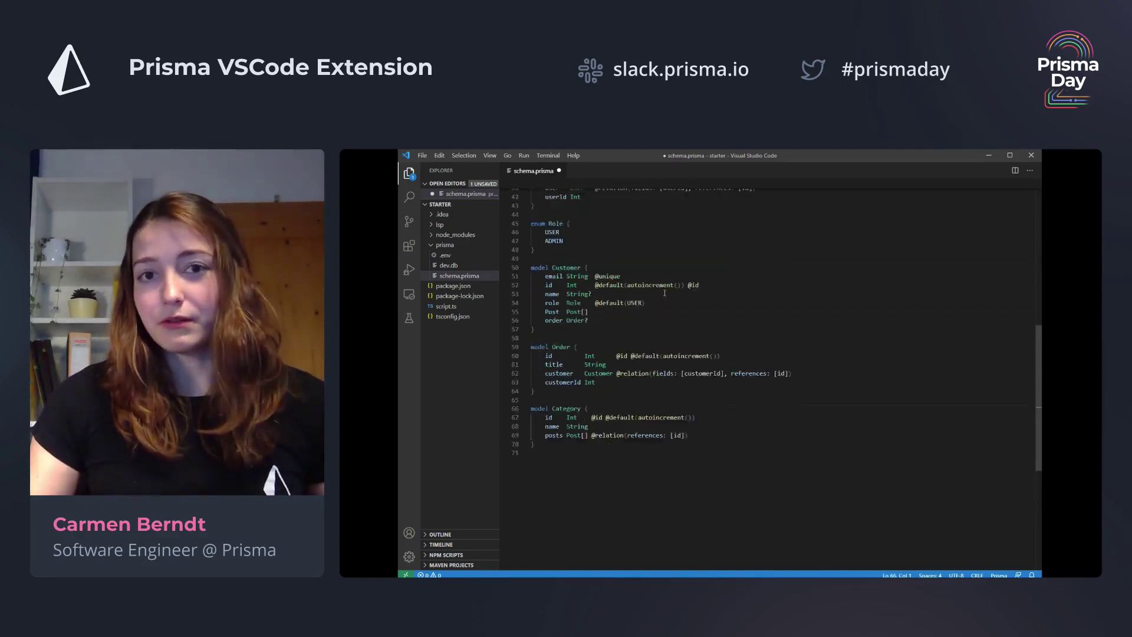
pyautogui.scroll(6, 645, 274)
pyautogui.scroll(8, 664, 293)
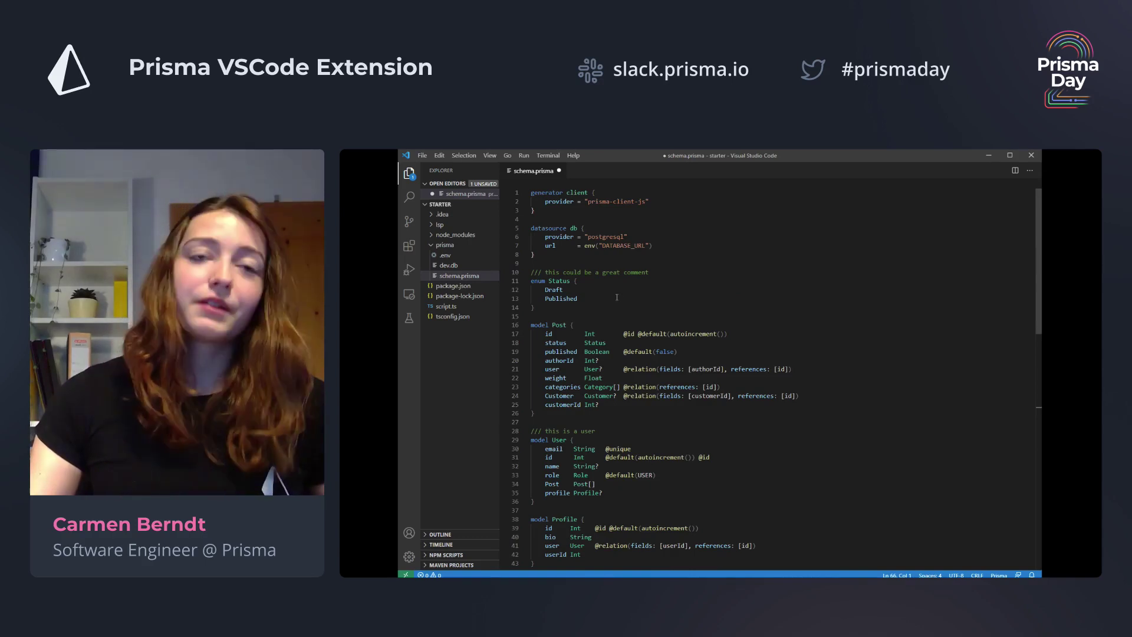
pyautogui.click(620, 333)
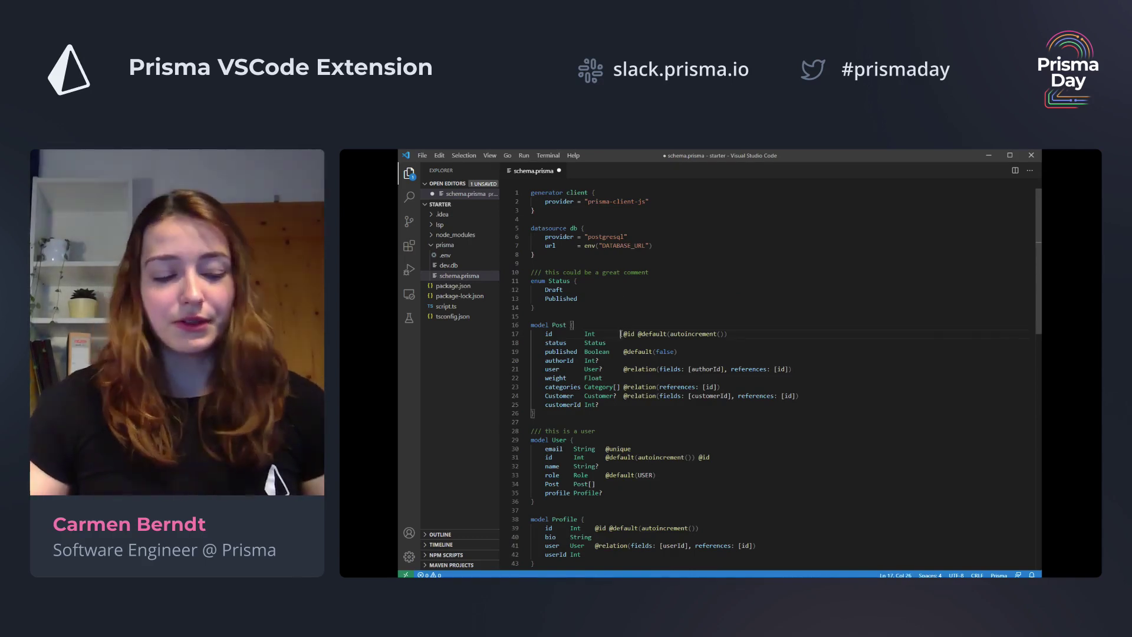
pyautogui.click(622, 351)
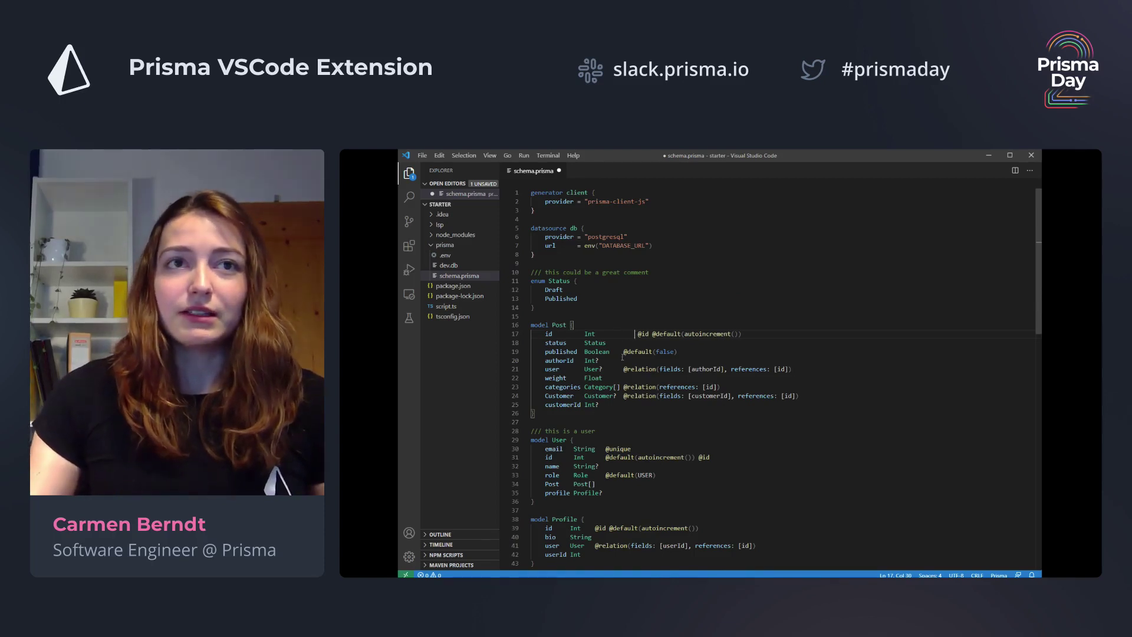
pyautogui.click(621, 369)
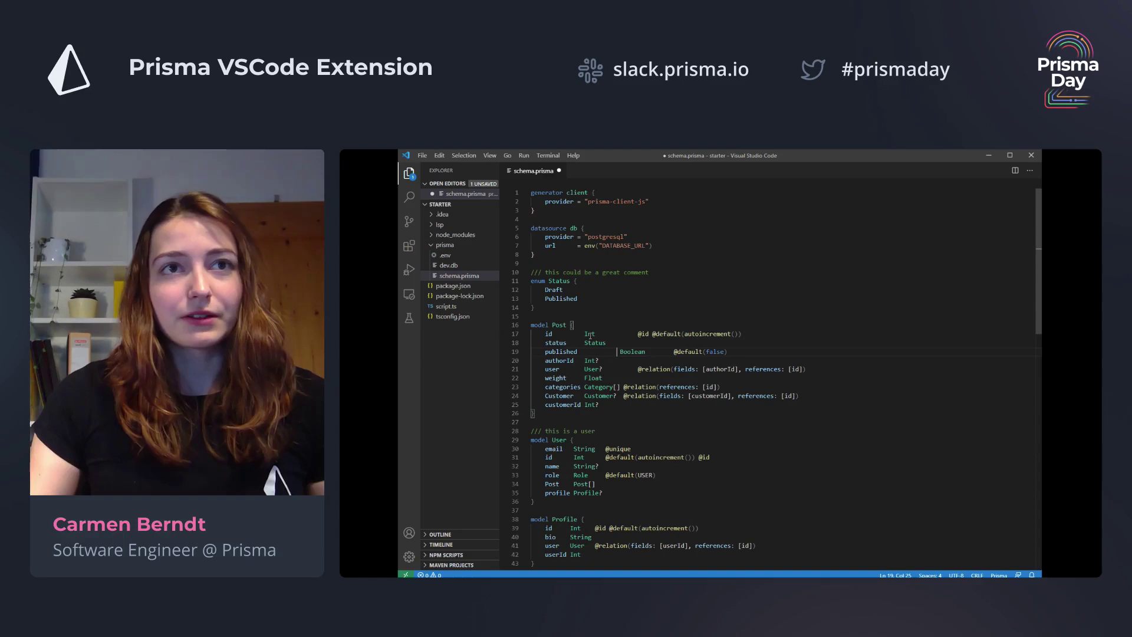
pyautogui.click(576, 307)
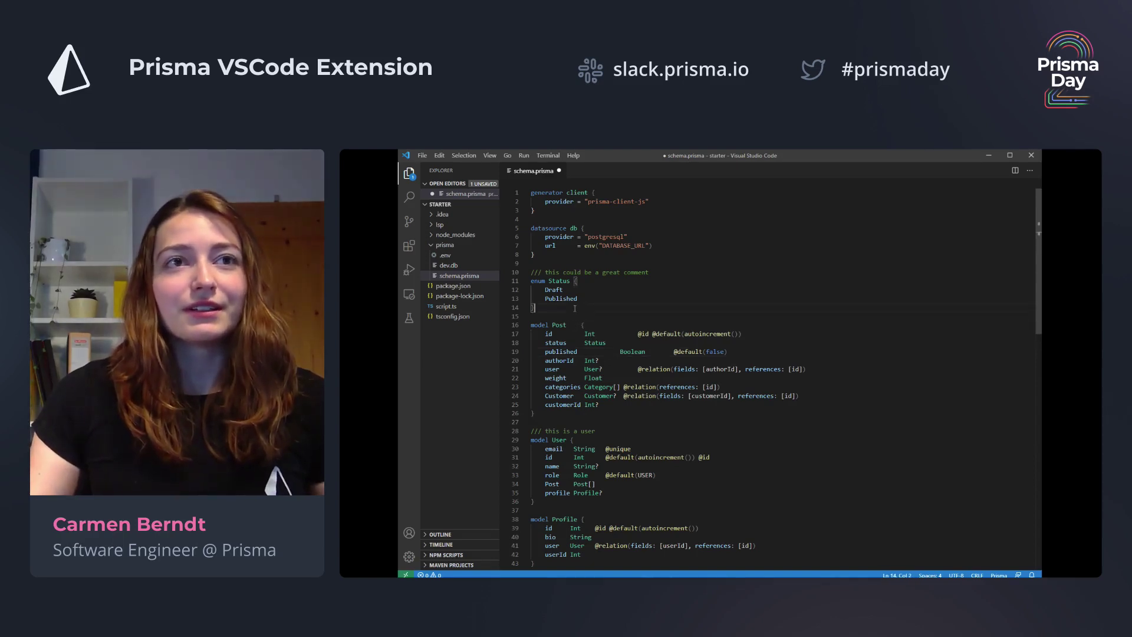
pyautogui.click(581, 298)
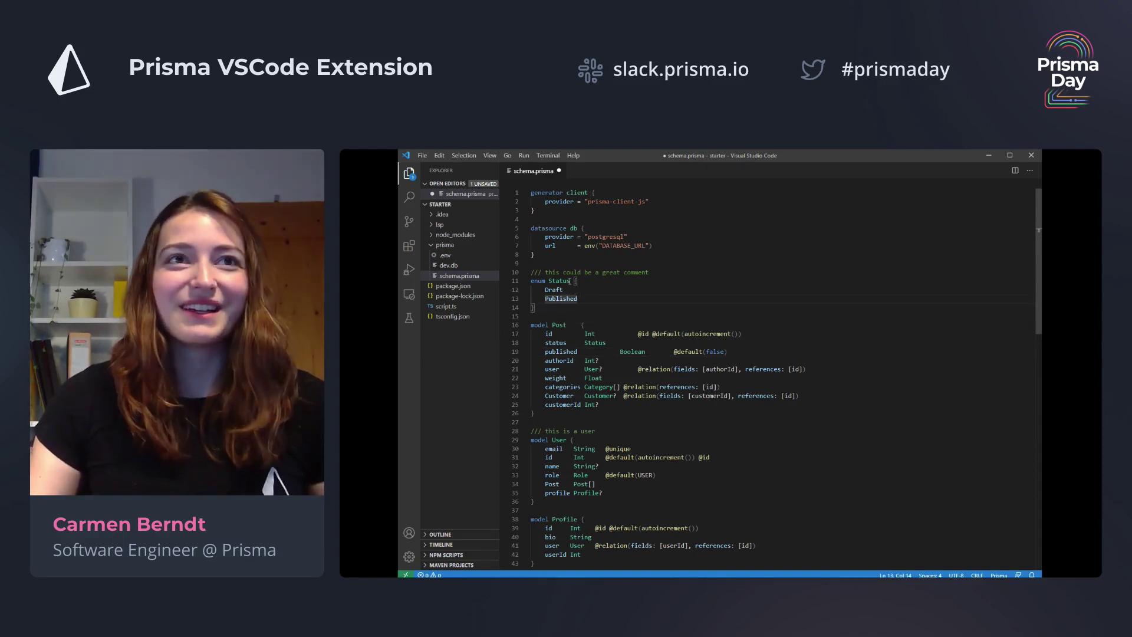
pyautogui.click(576, 281)
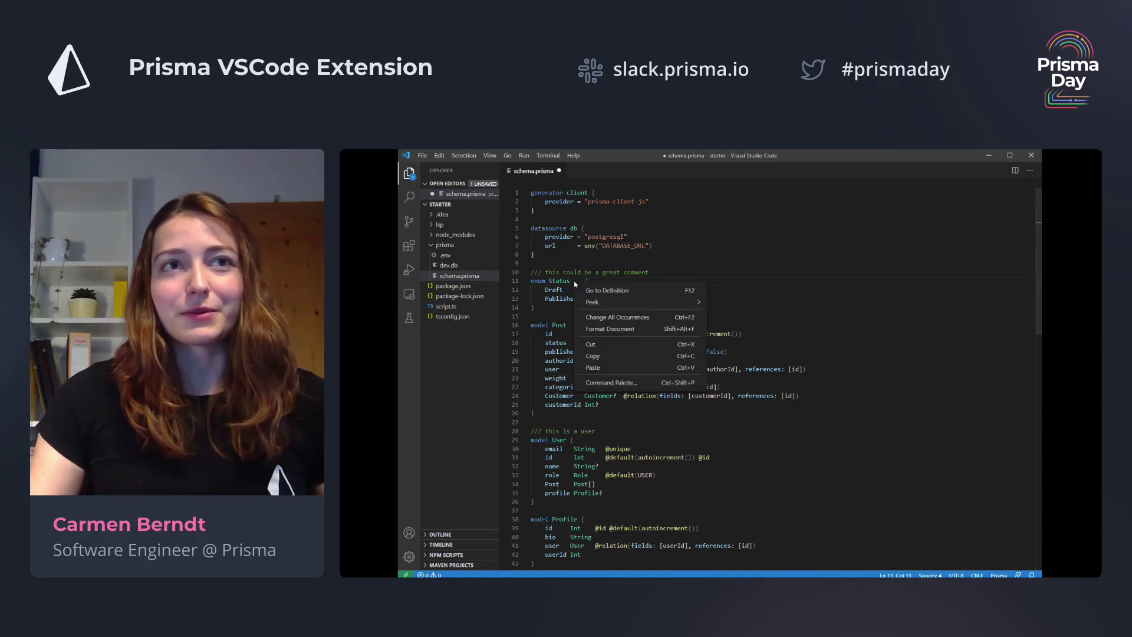
pyautogui.hotkey('shift', 'alt', 'f')
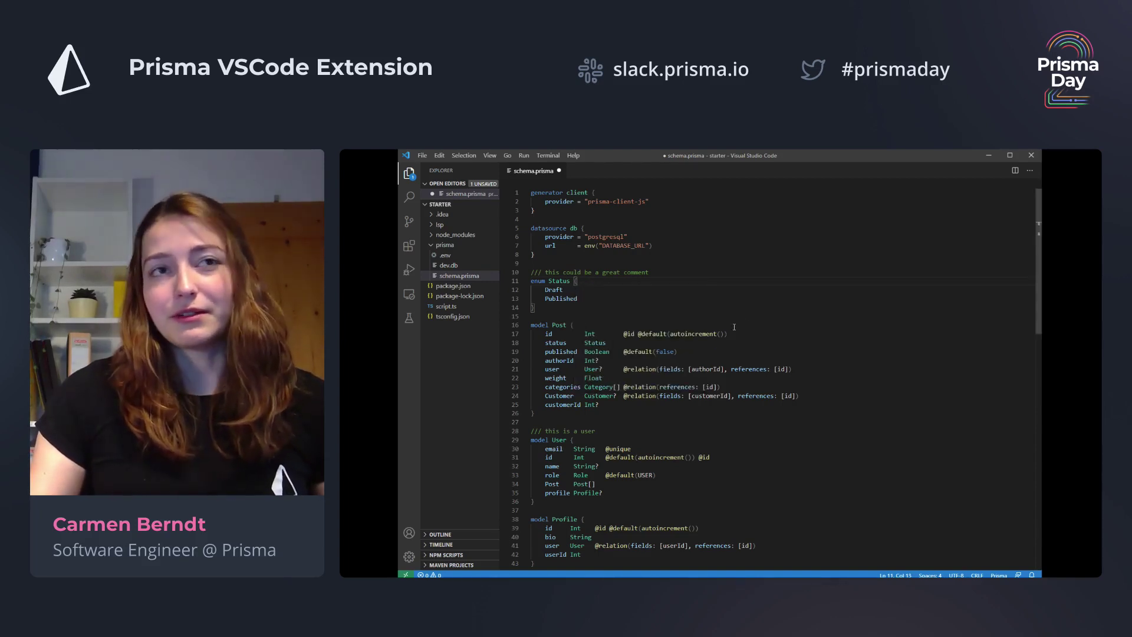
pyautogui.scroll(-3, 733, 326)
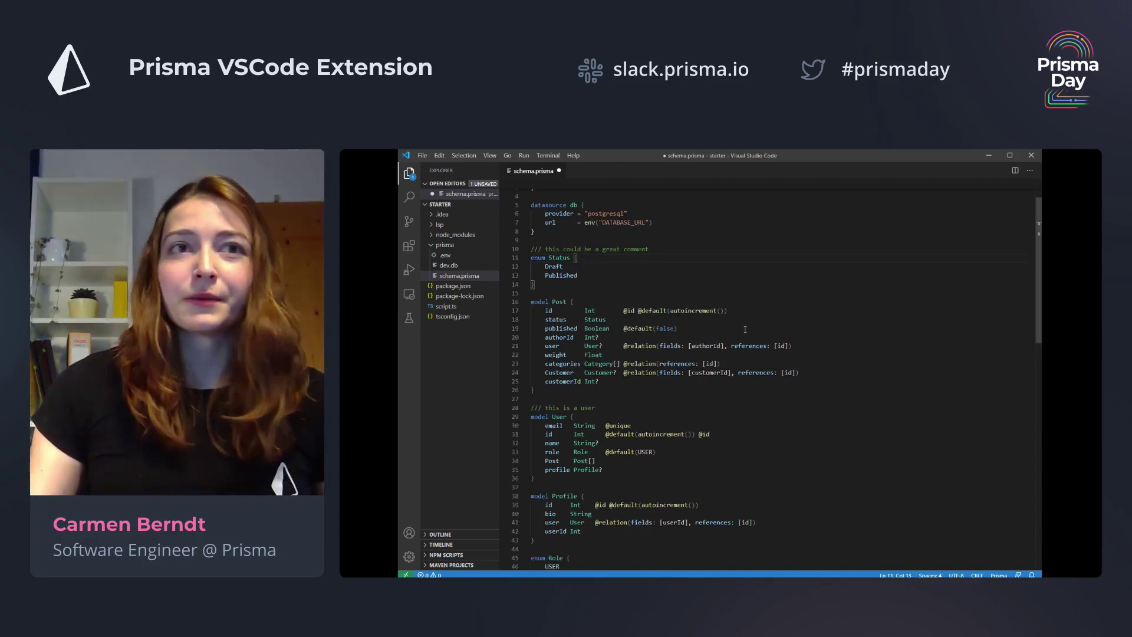